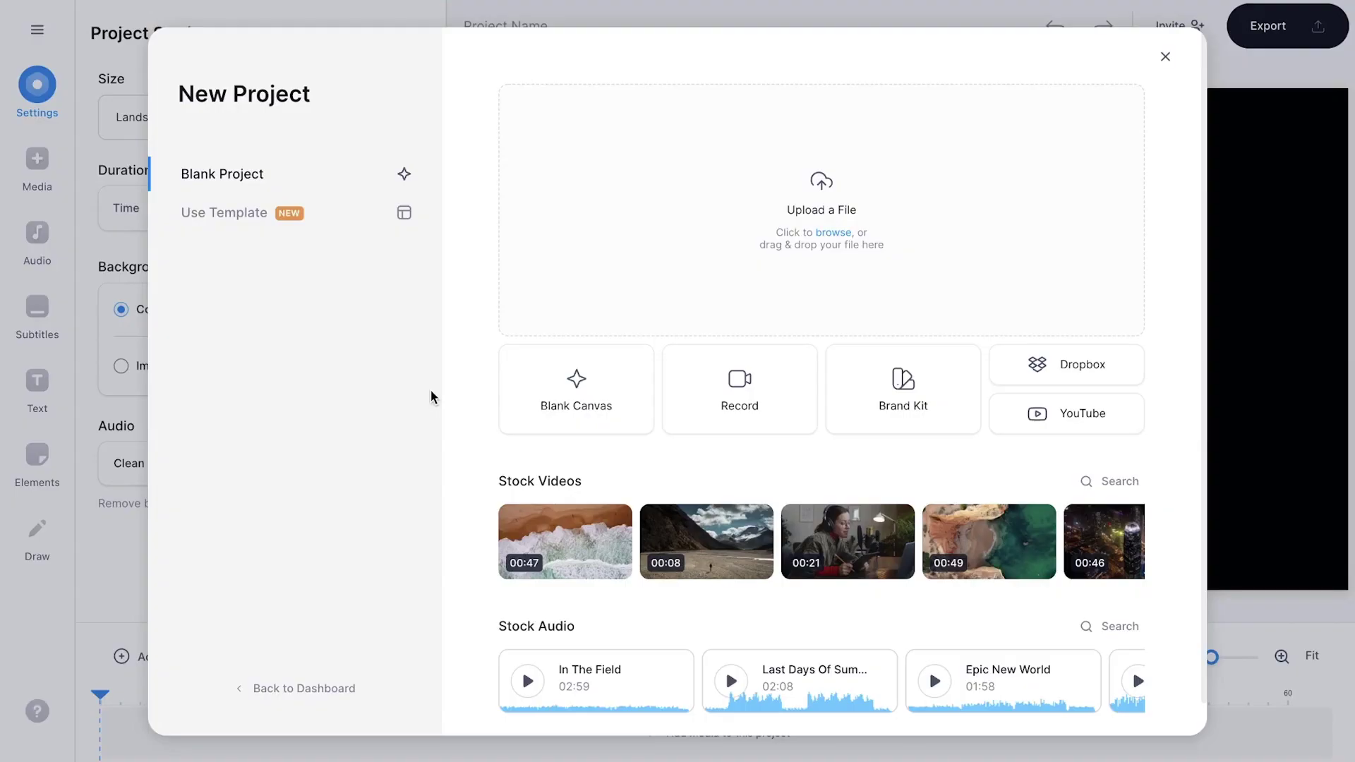
Open the file browser to upload a video from the computer for the new project.
click(599, 262)
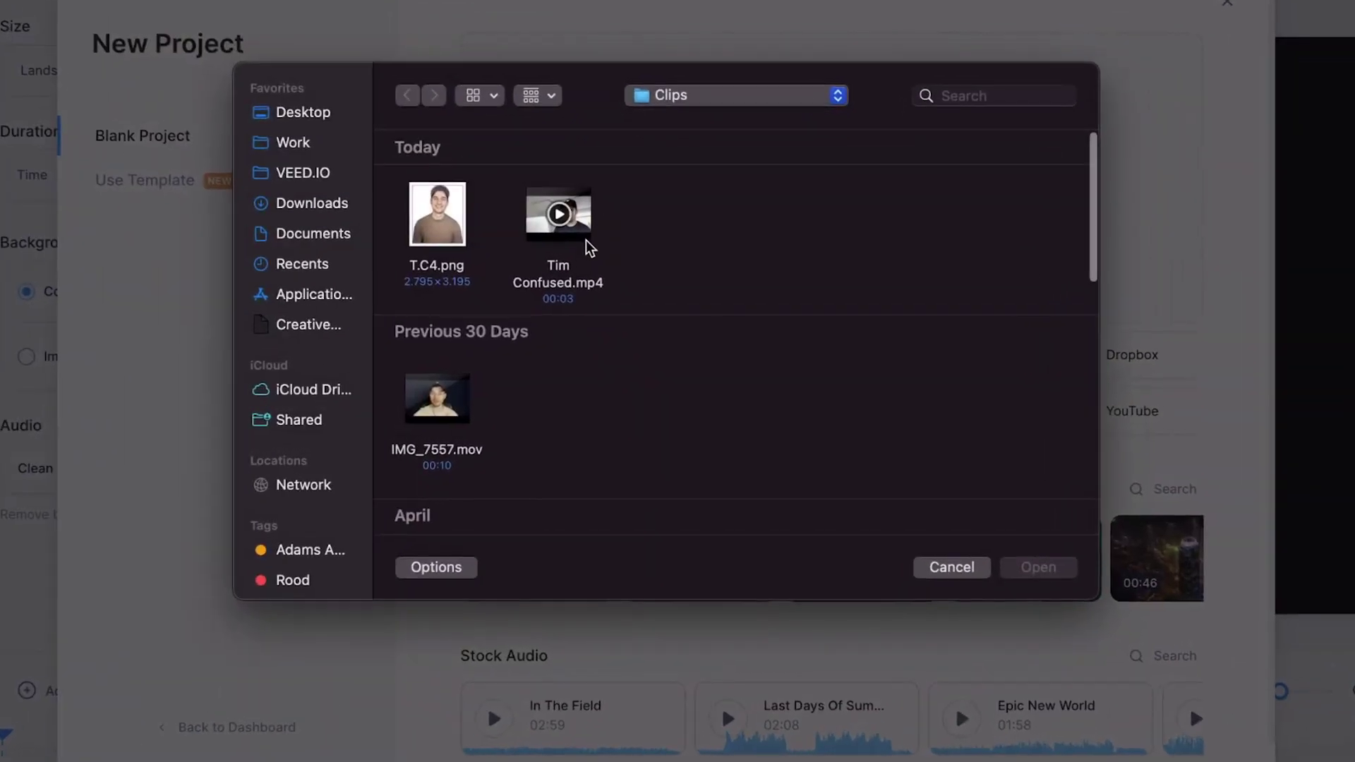
Upload Tim Confused.mp4 from the Clips folder as the project's video.
click(584, 237)
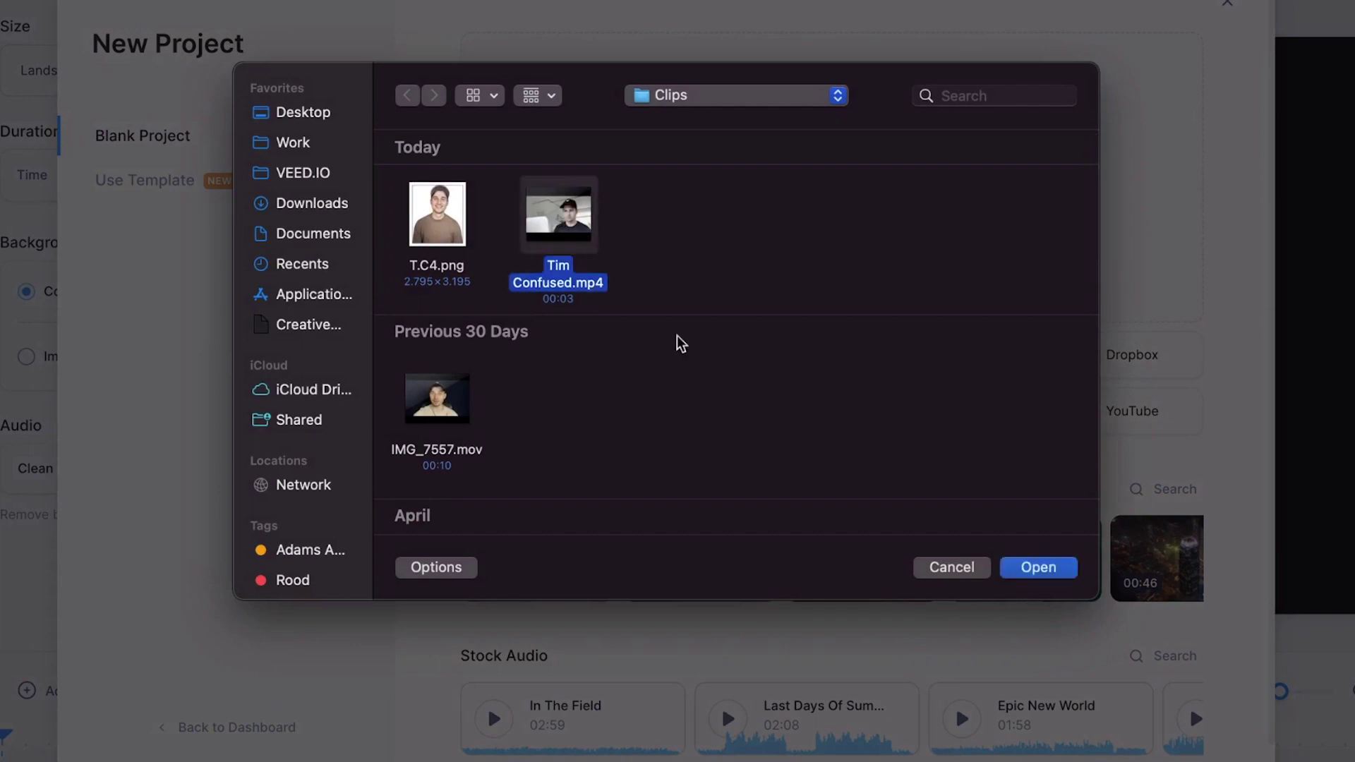
click(1059, 568)
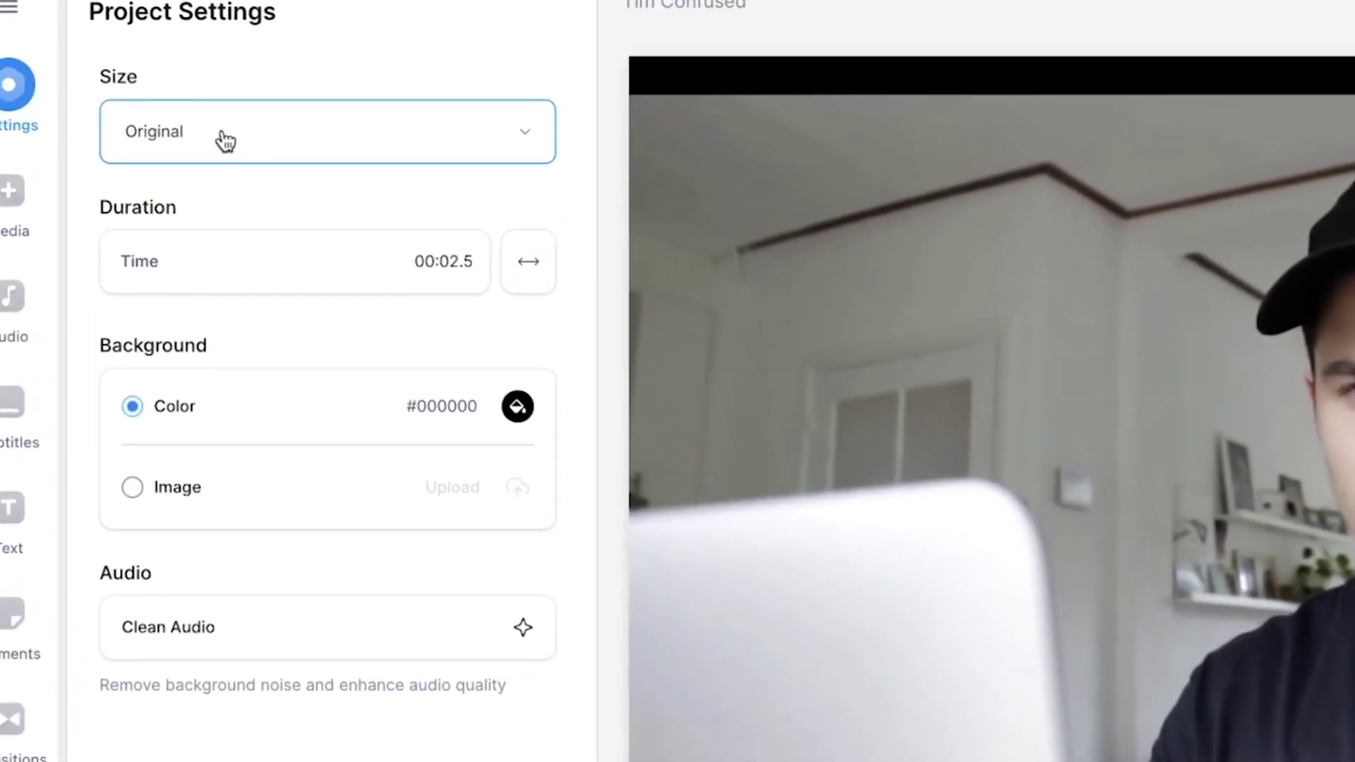
Switch the canvas size preset to Square 1:1 and select the clip on the canvas.
click(183, 121)
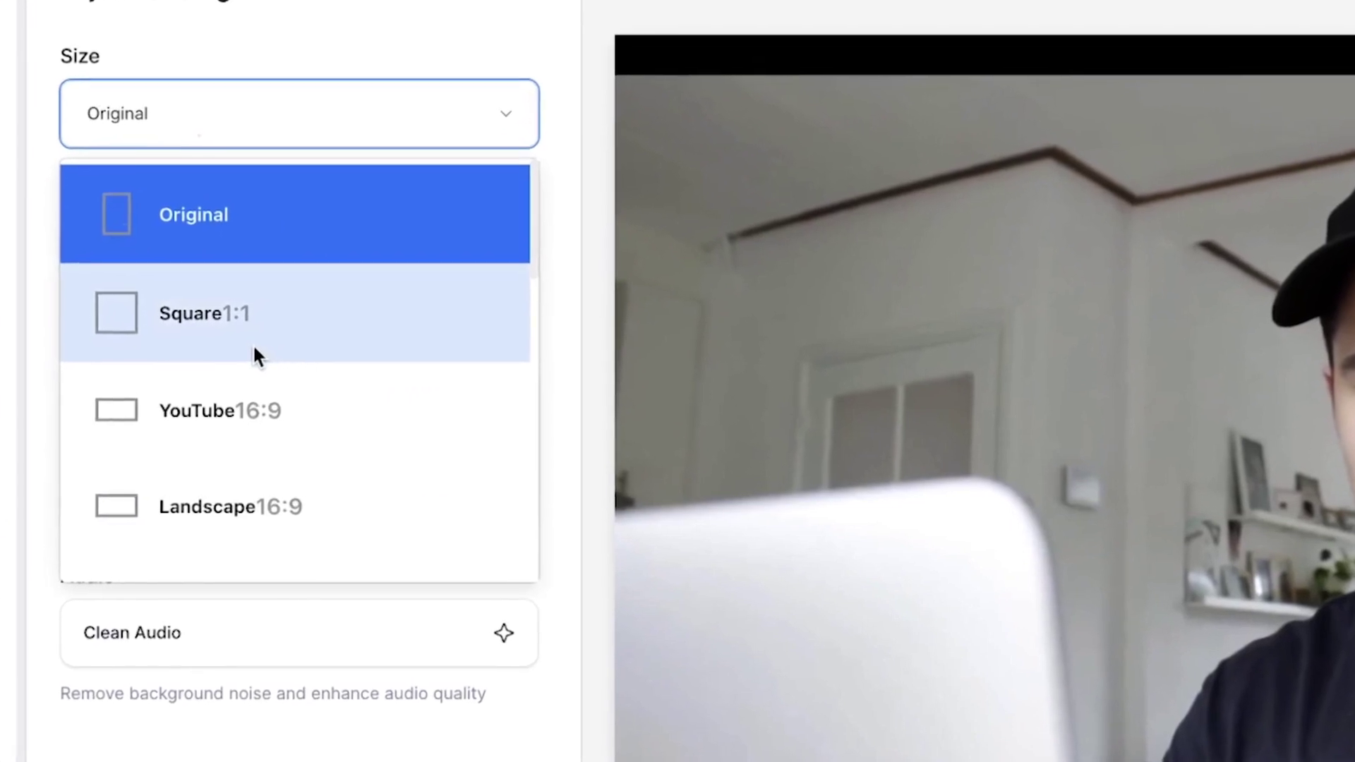
scroll(252, 343, down, 2)
scroll(250, 347, up, 2)
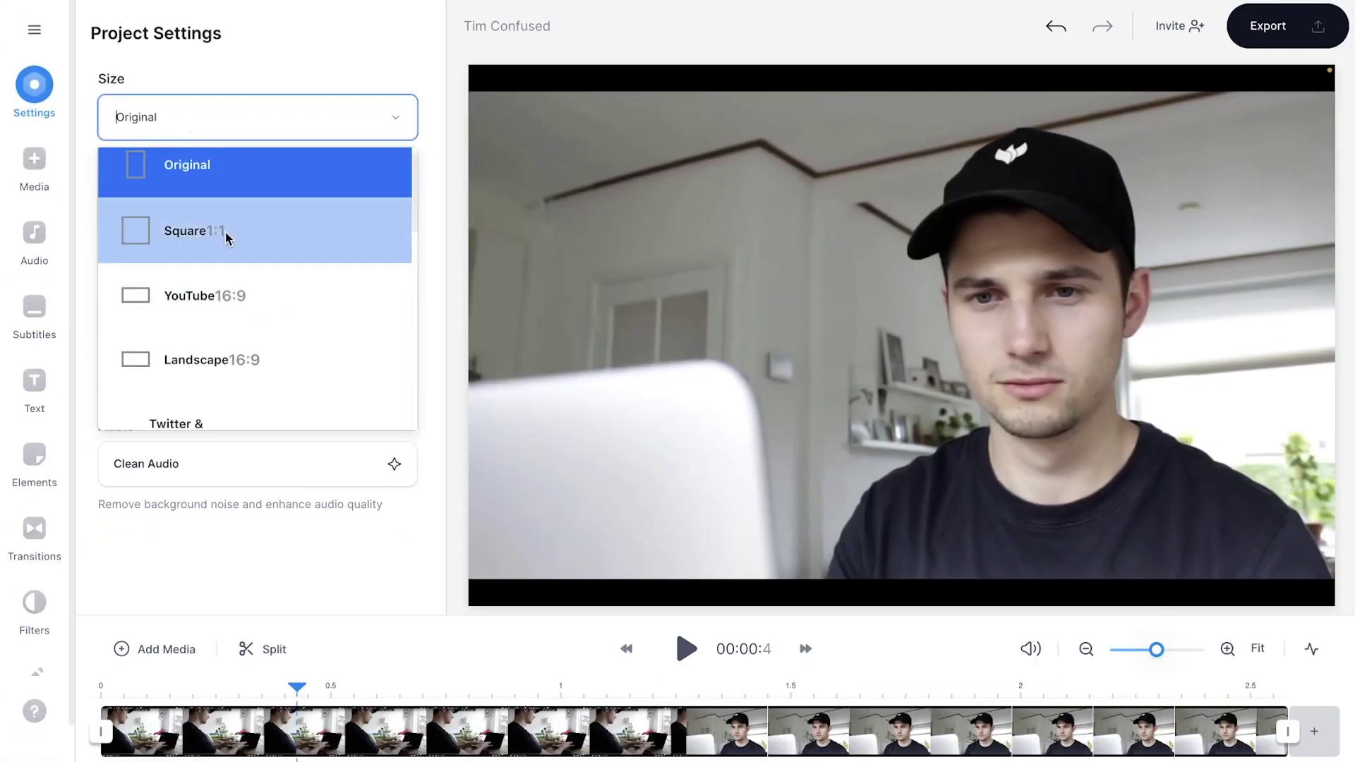
click(227, 238)
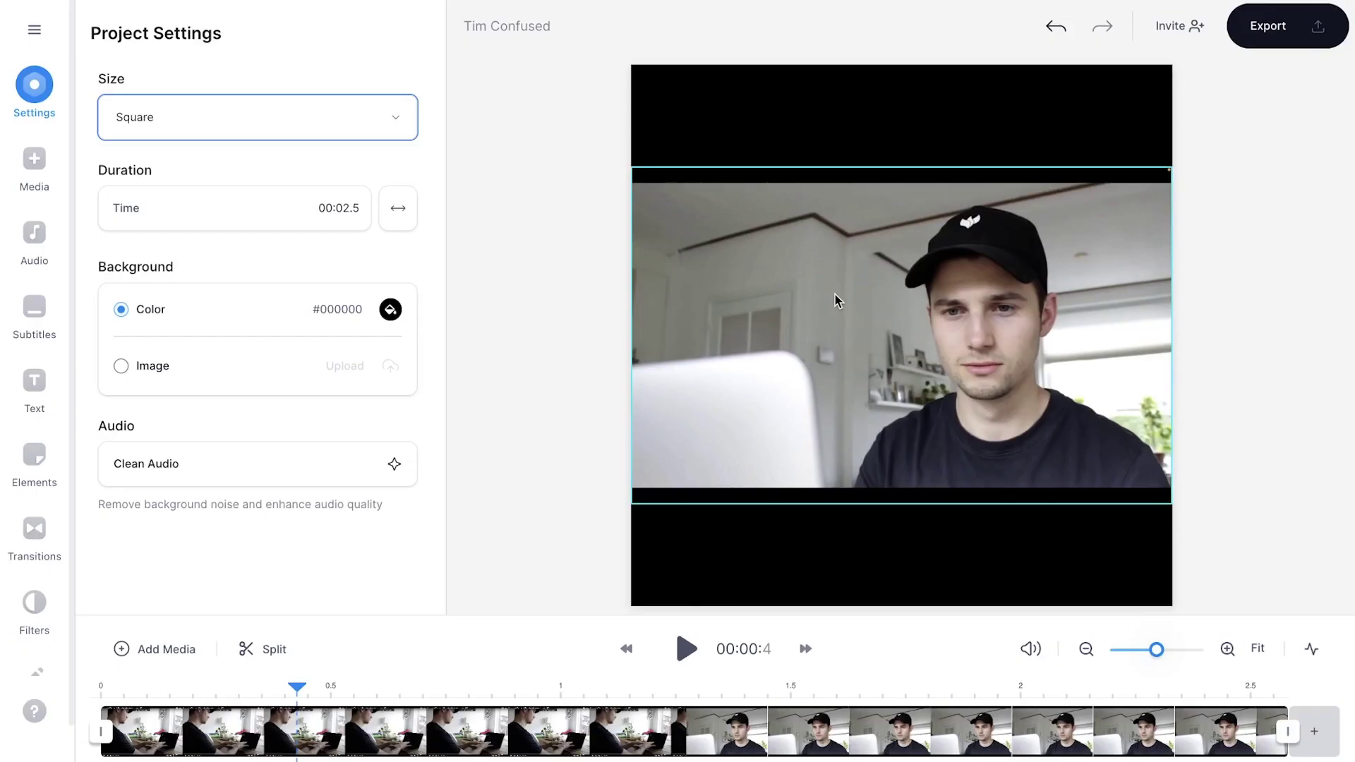
click(834, 294)
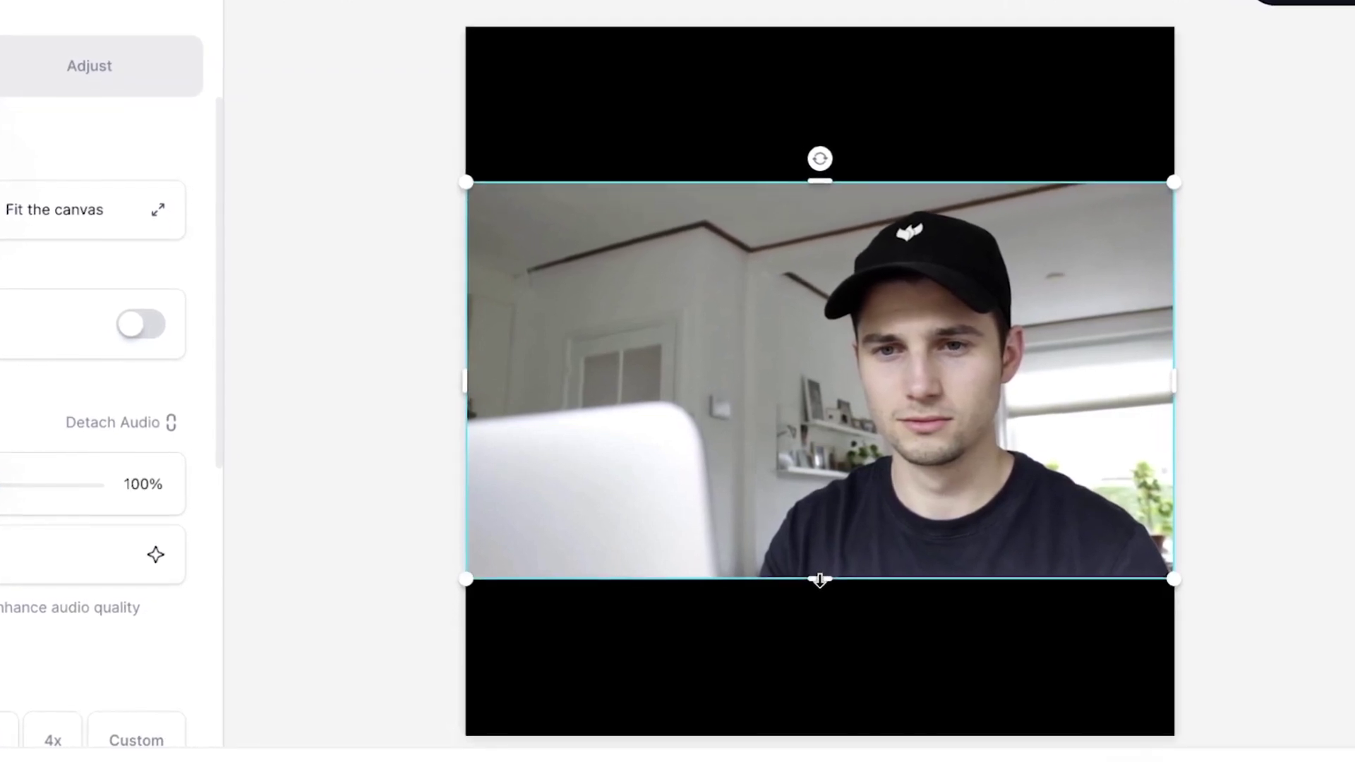
Move the clip lower in the frame and enlarge it to the full frame width.
drag(913, 256, 917, 405)
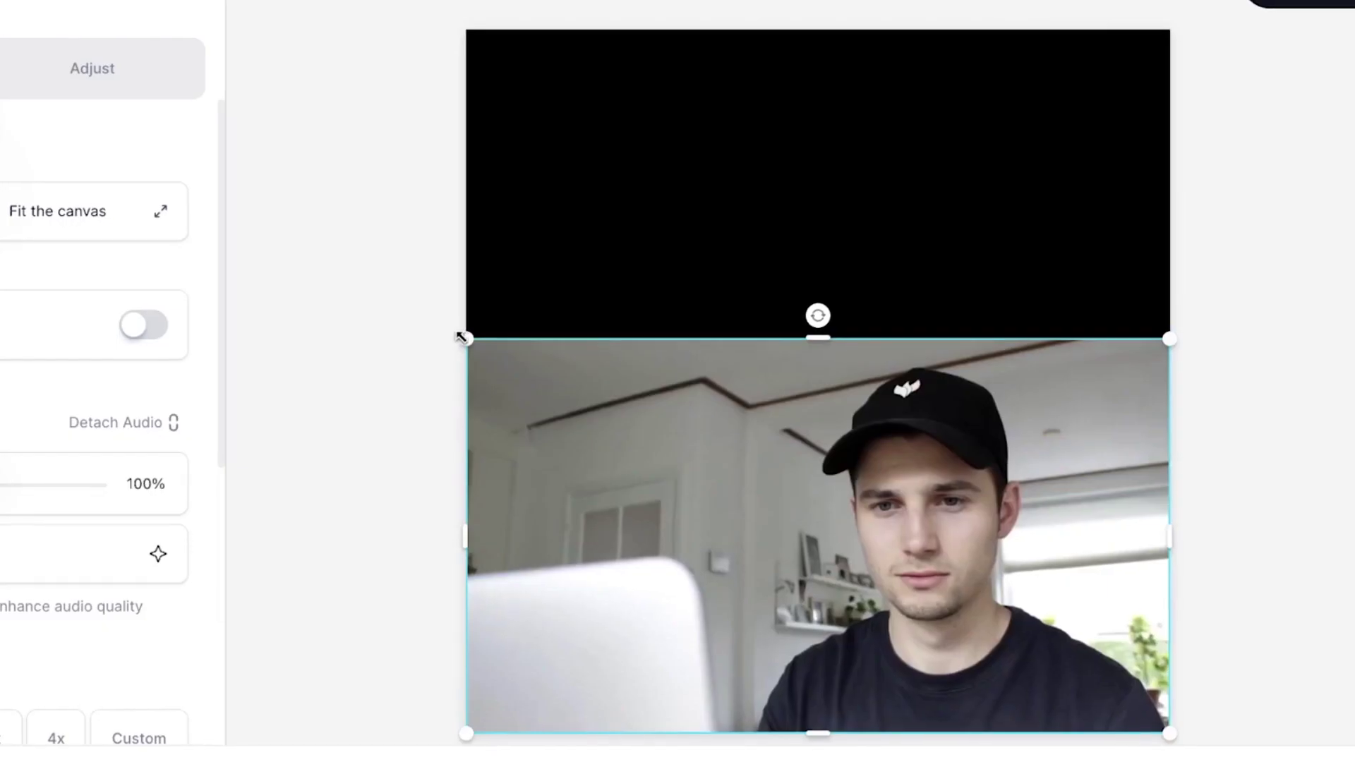
drag(459, 332, 332, 266)
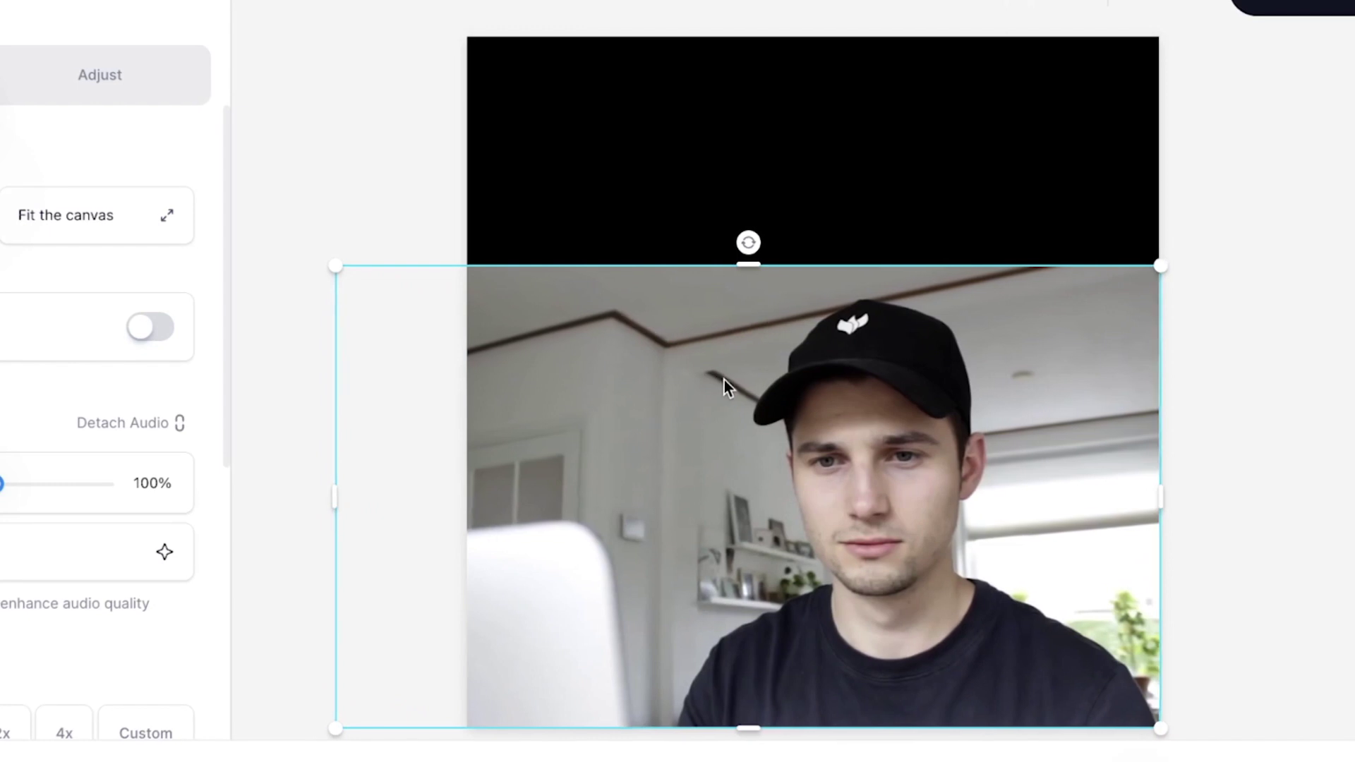
click(393, 157)
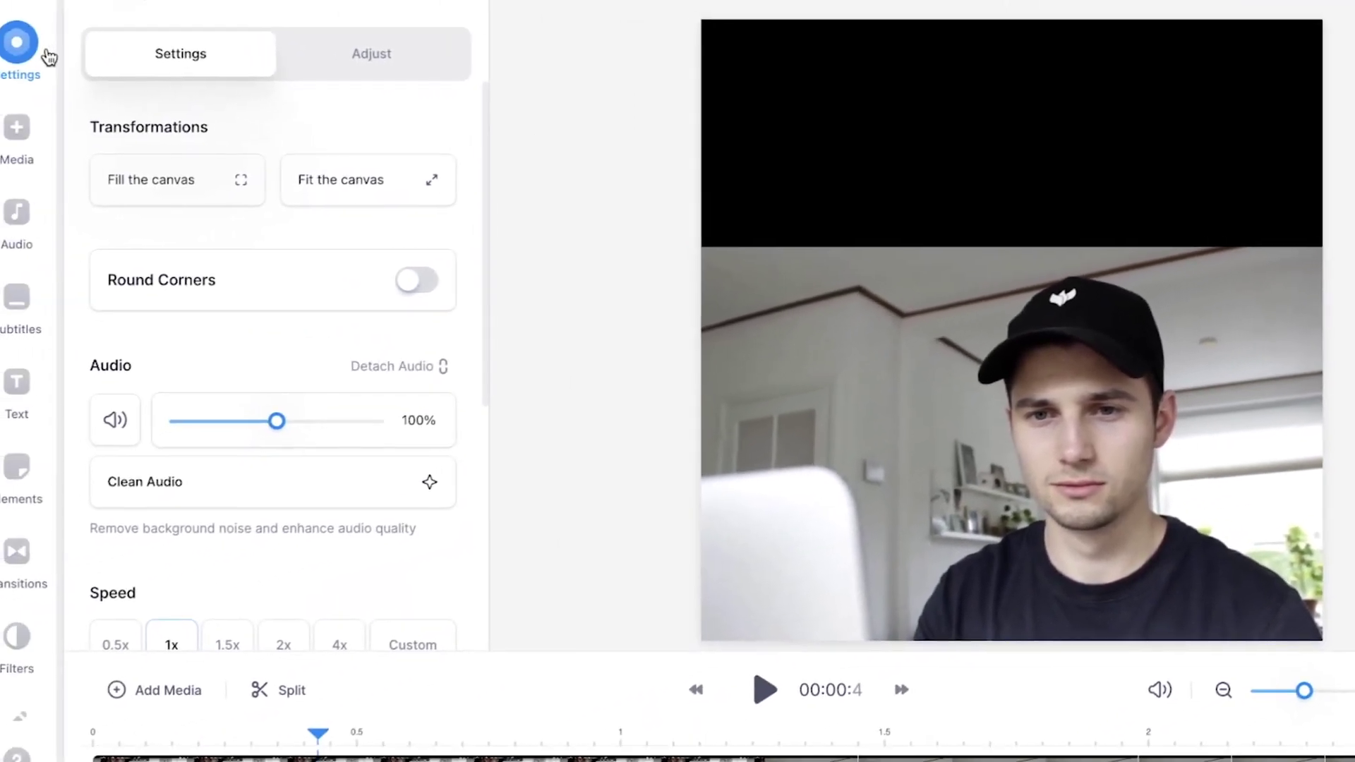
Set the project background colour to white #FFFFFF and select the clip on the timeline.
click(46, 53)
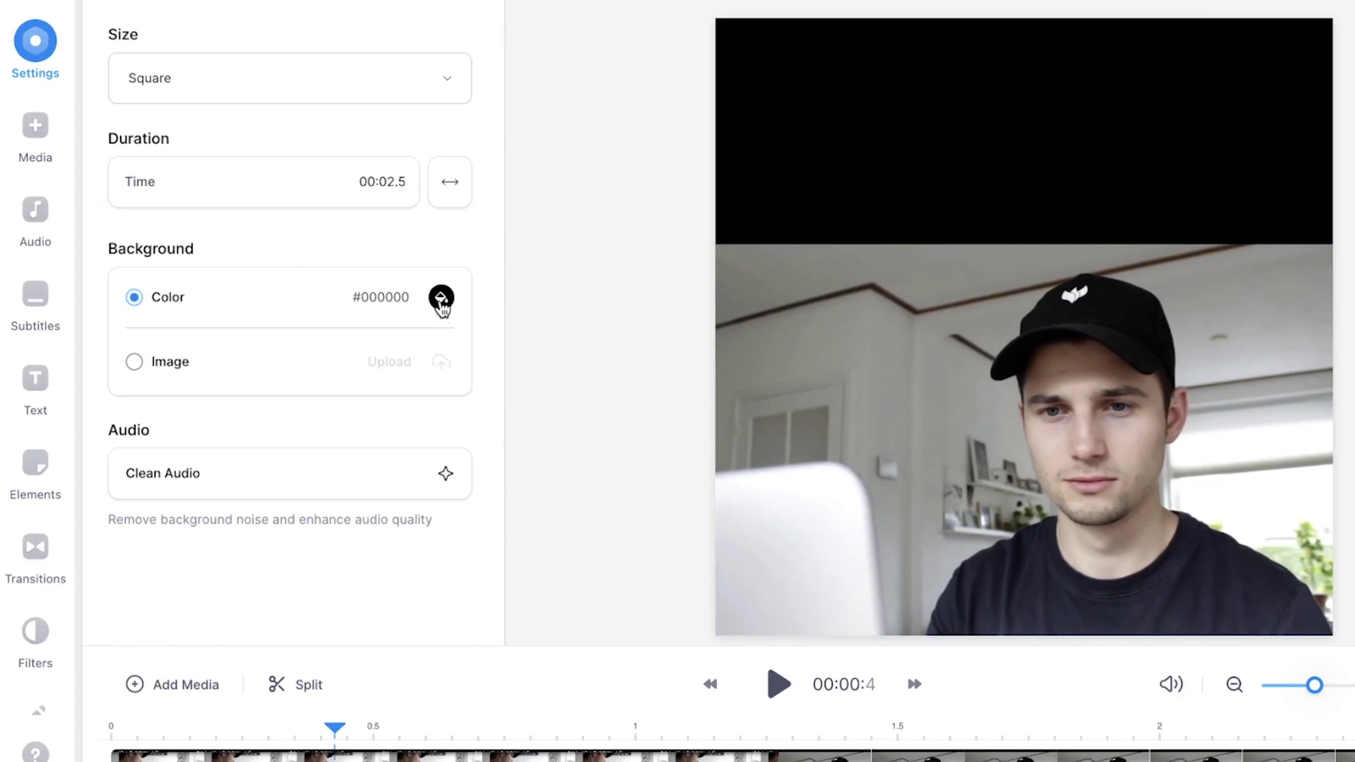
click(441, 299)
drag(215, 159, 75, 38)
click(70, 20)
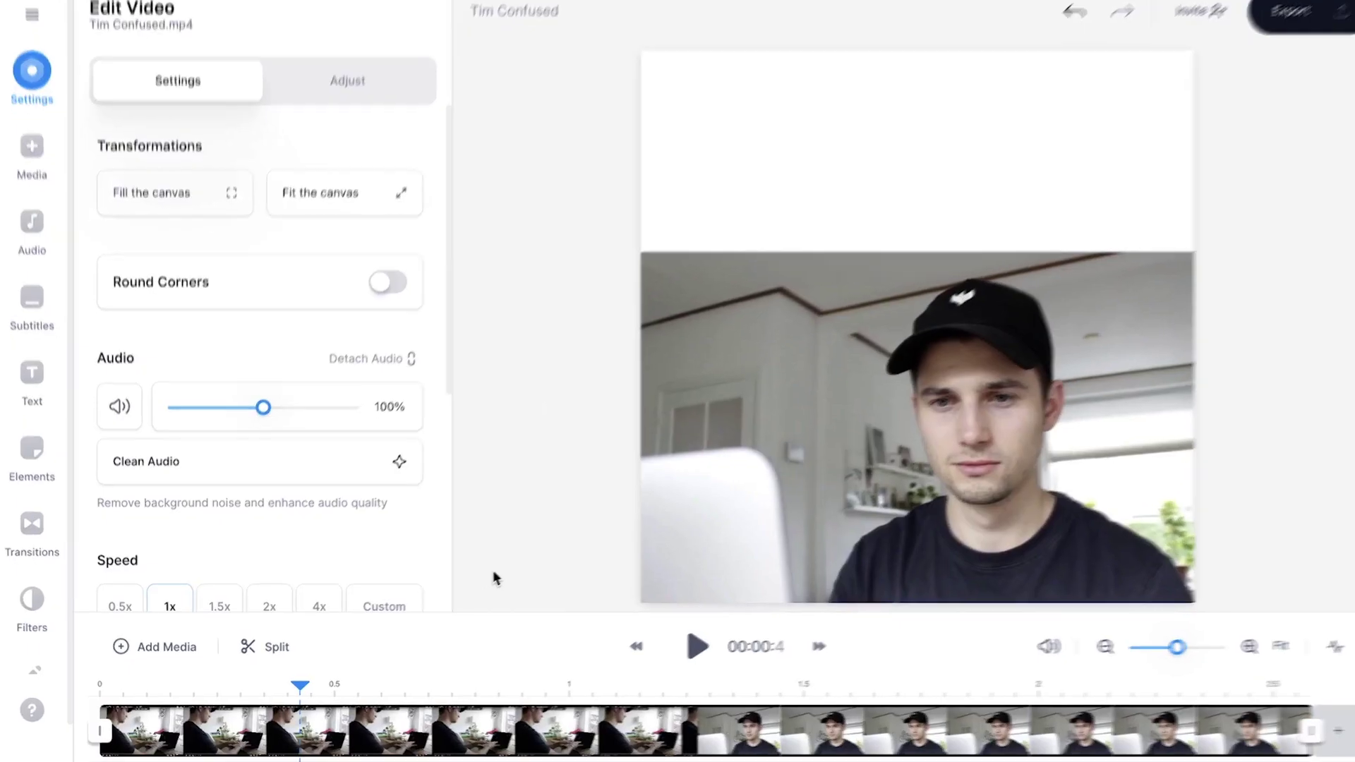
click(479, 733)
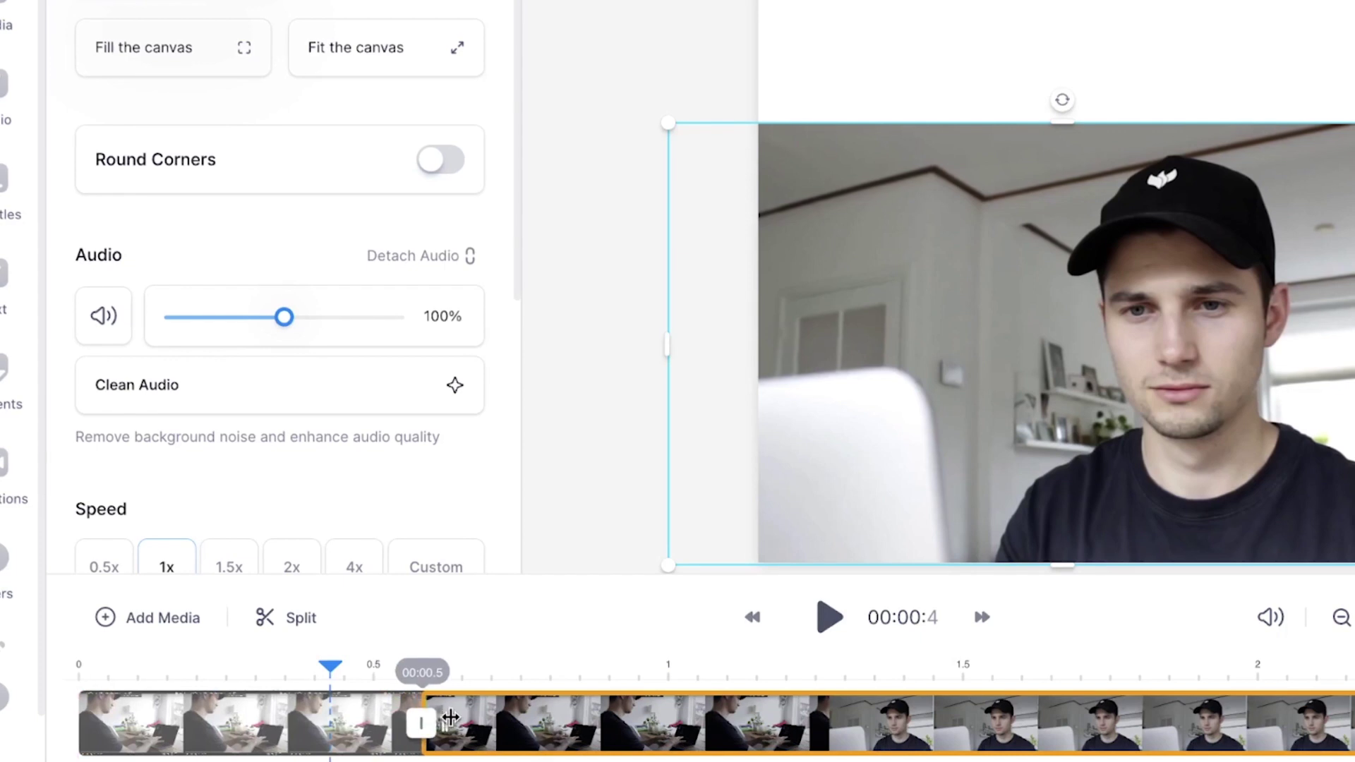
Trim about 0.8 s off the clip's start and play it back to check.
drag(473, 717, 487, 717)
click(551, 680)
key(space)
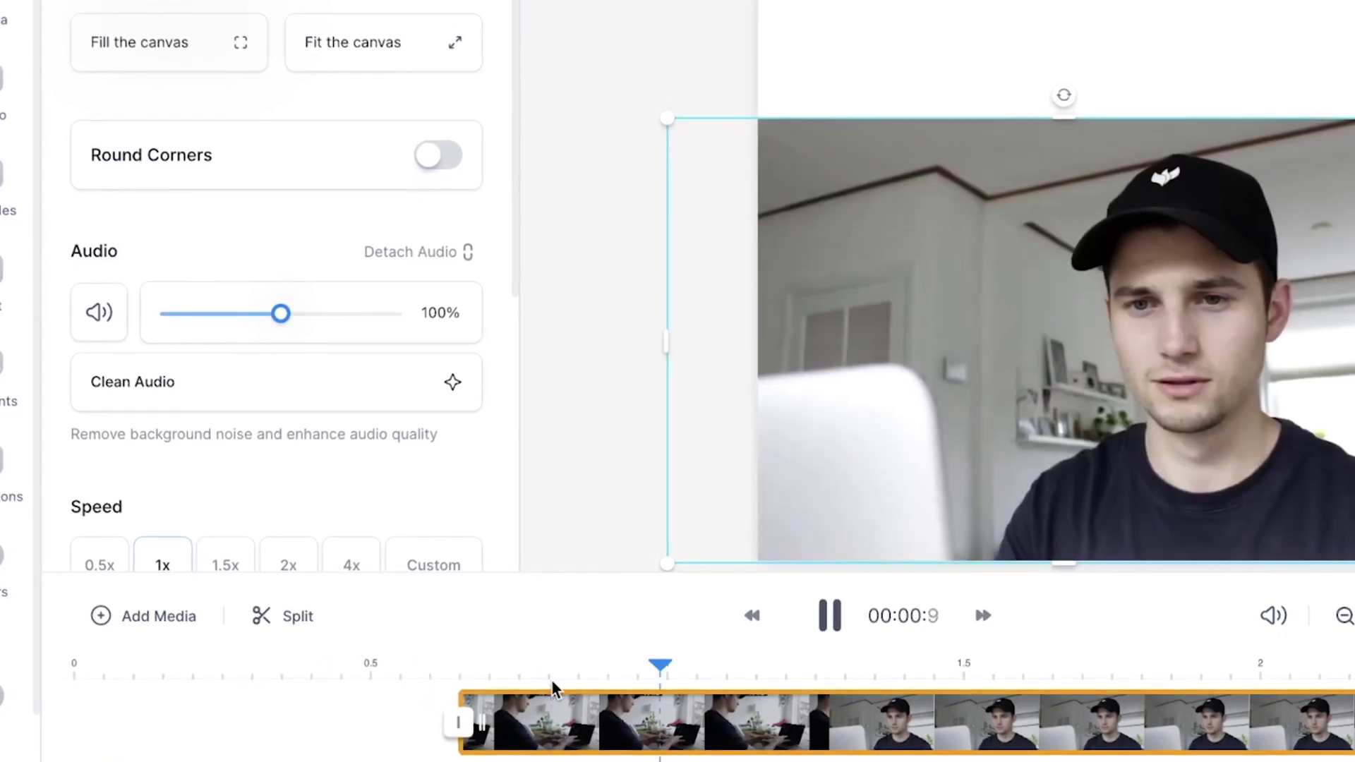
key(space)
click(642, 667)
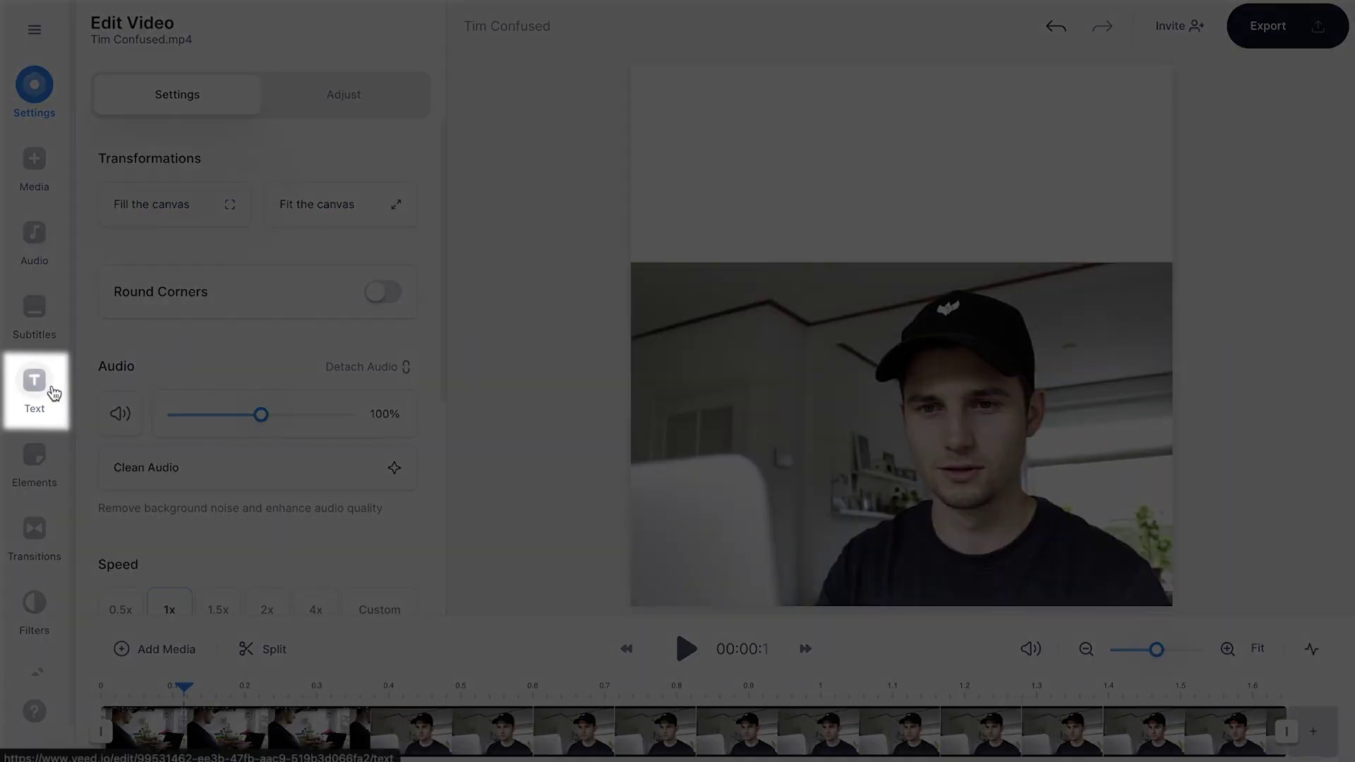
Add the headline 'WHEN CRYPTO LETS YOU DOWN AGAIN WITHIN 3 SECONDS', recolour it, and move it to the top.
click(54, 393)
scroll(268, 219, down, 4)
scroll(265, 215, up, 5)
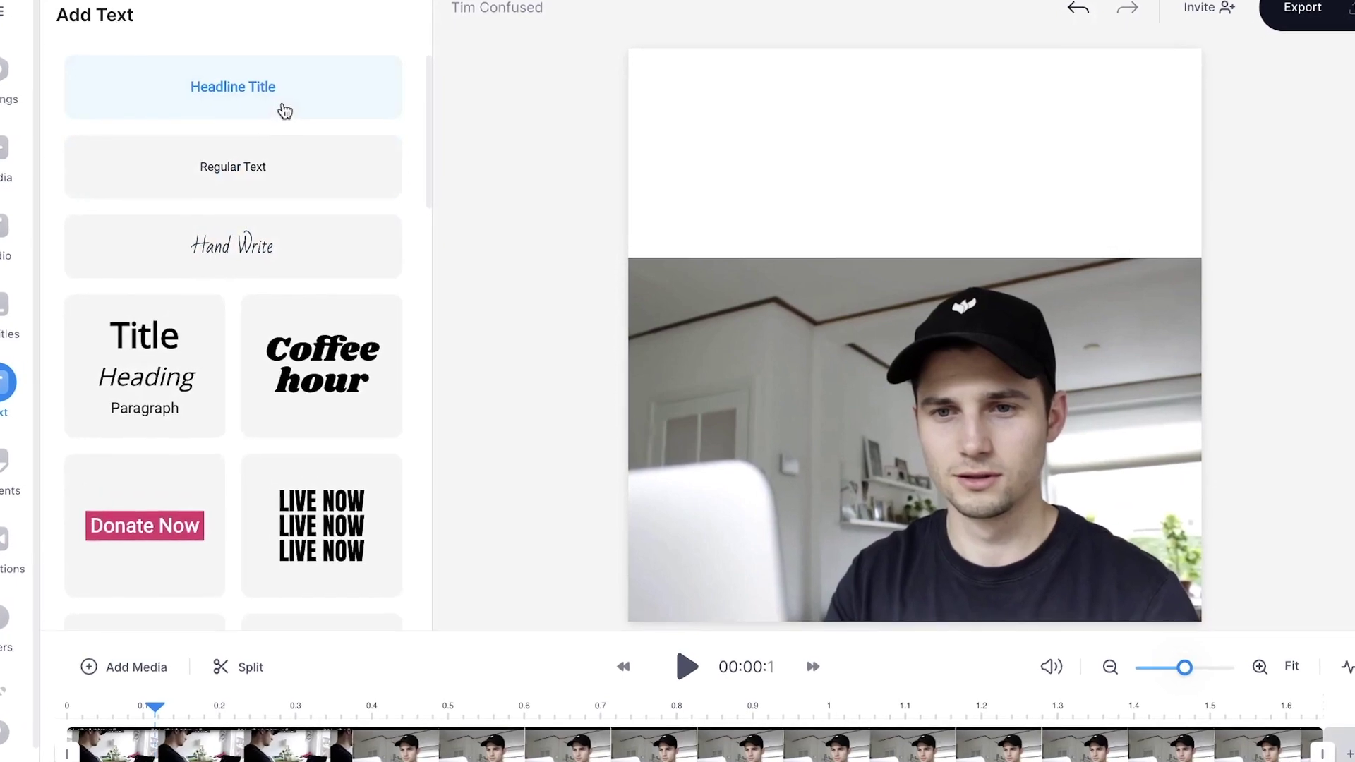
click(284, 111)
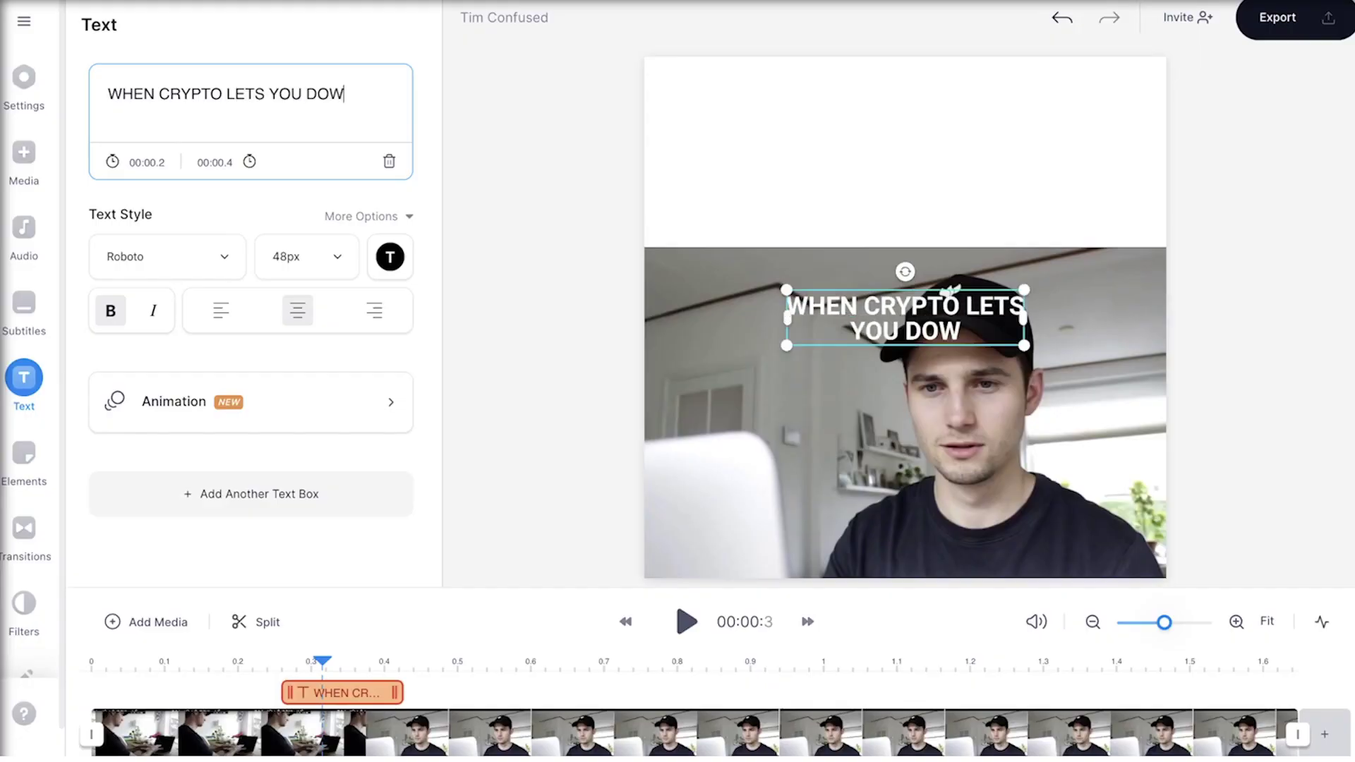
text(SECONDS)
click(399, 265)
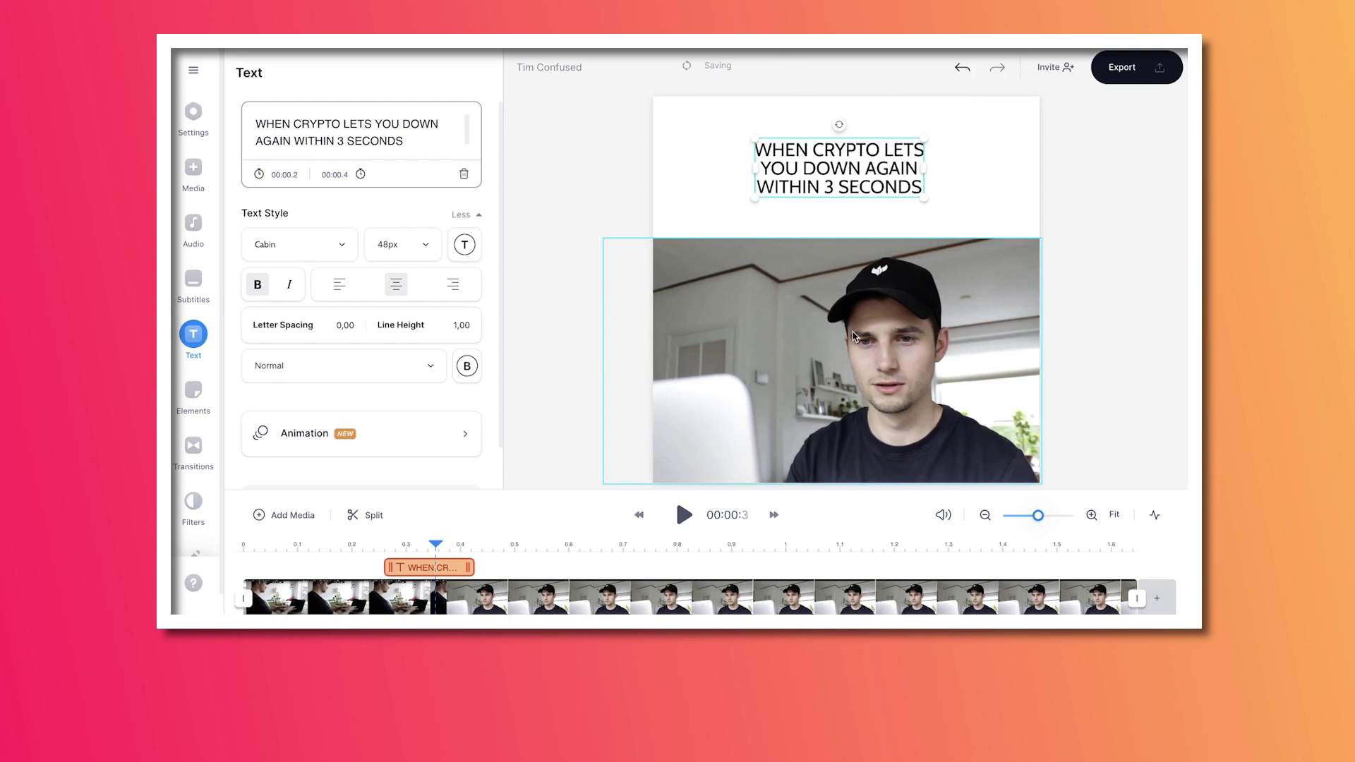
drag(845, 147, 850, 181)
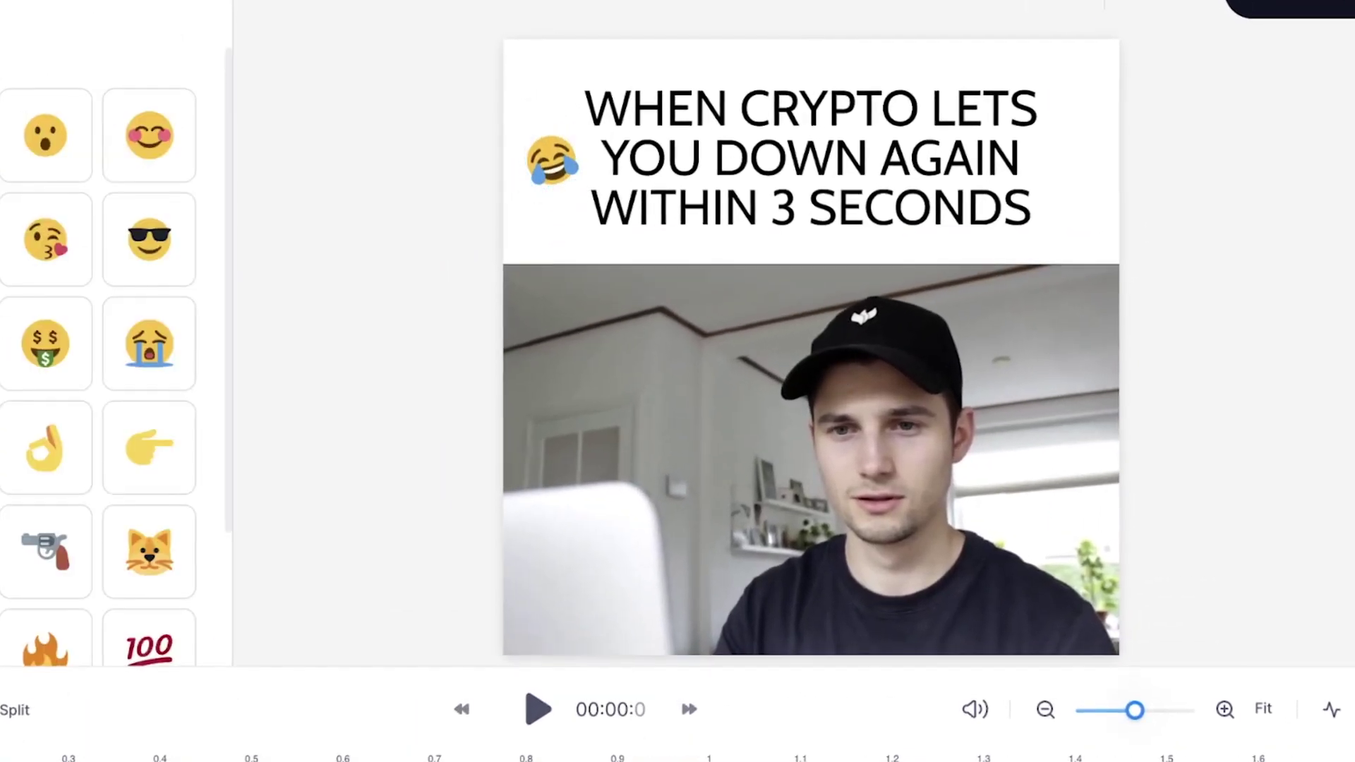
Add a winking tongue-out emoji sticker beside the headline, then bring up the export options.
click(68, 297)
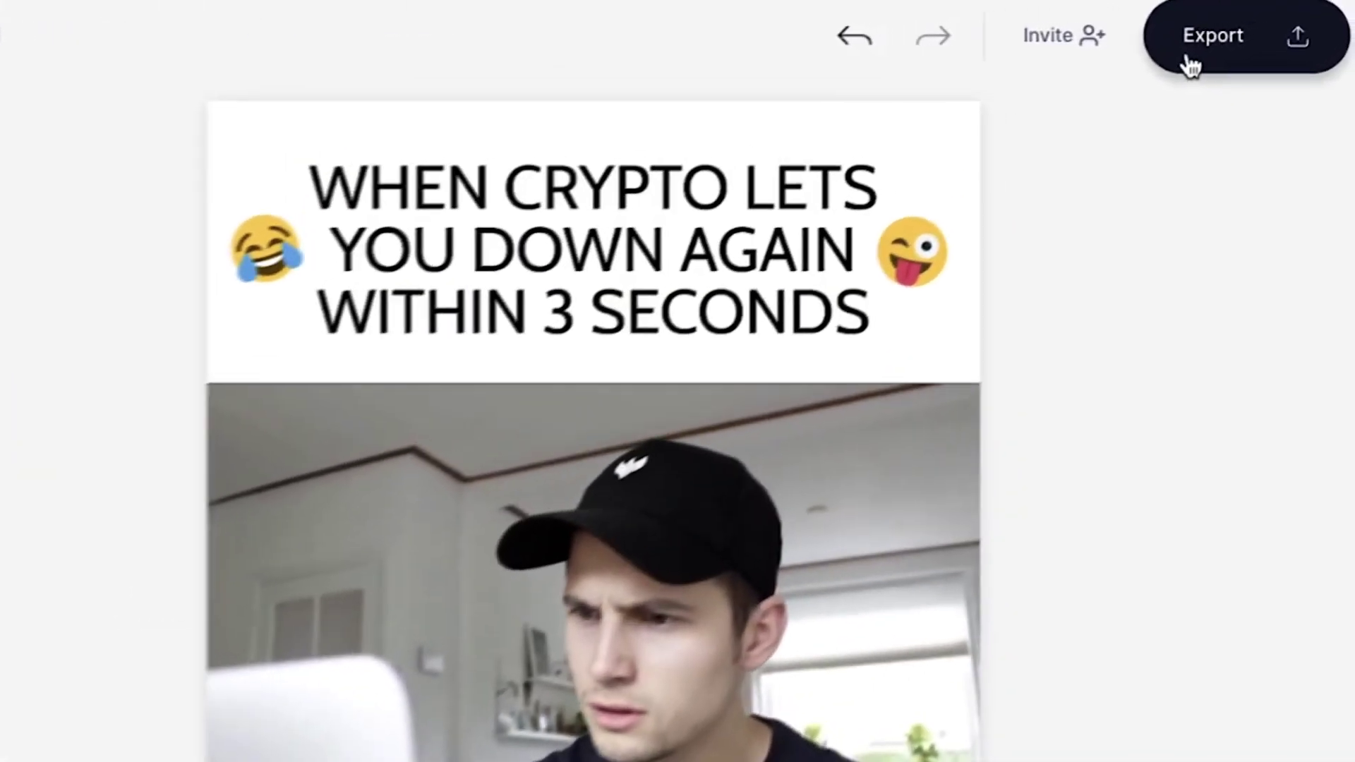
click(1249, 26)
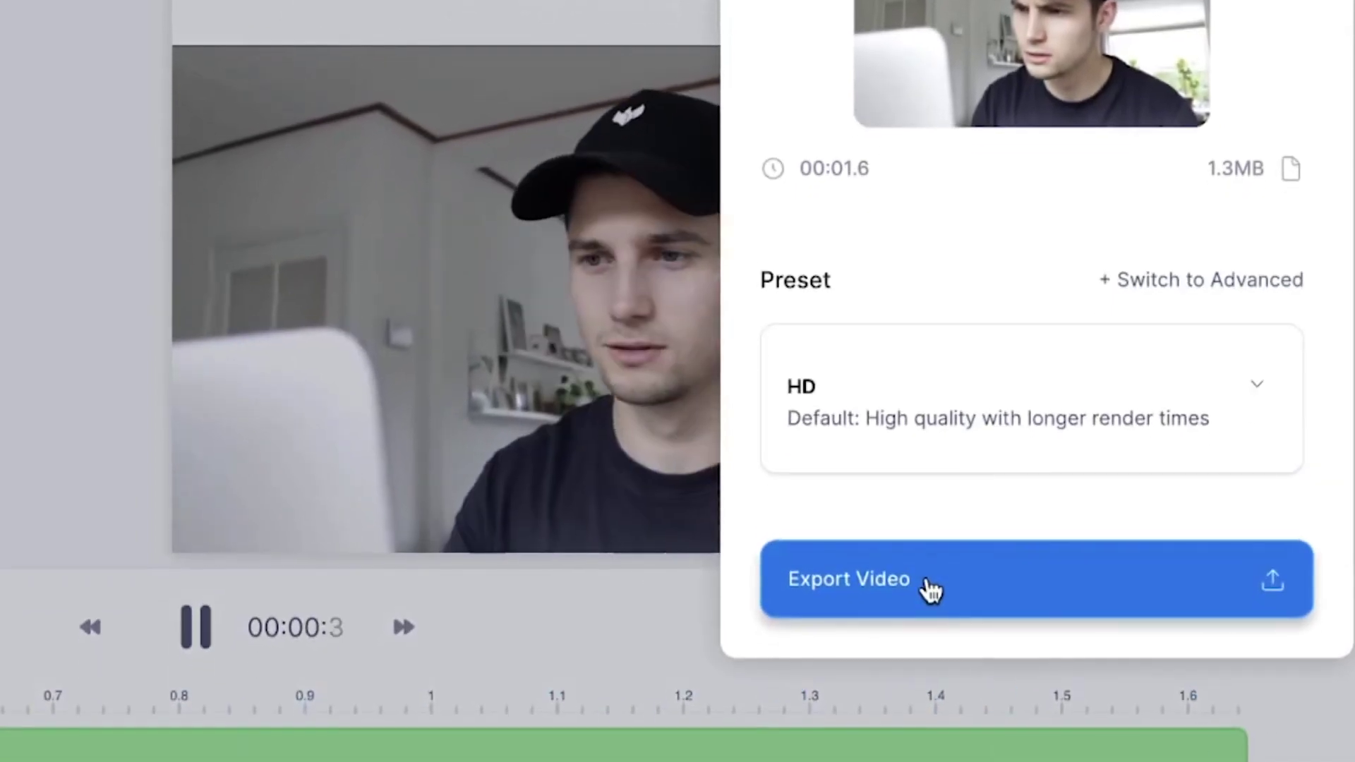
Export the crypto video with the HD preset and download the file.
click(930, 590)
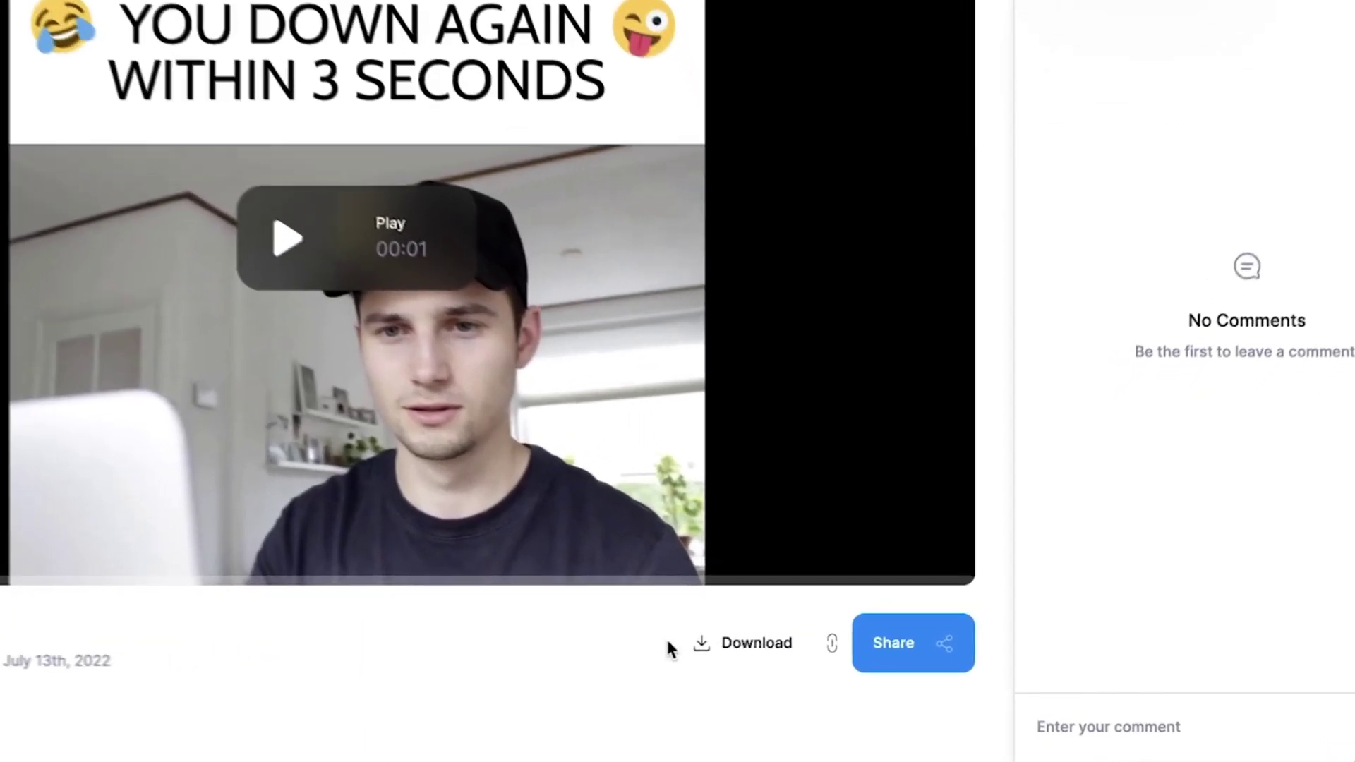
click(721, 646)
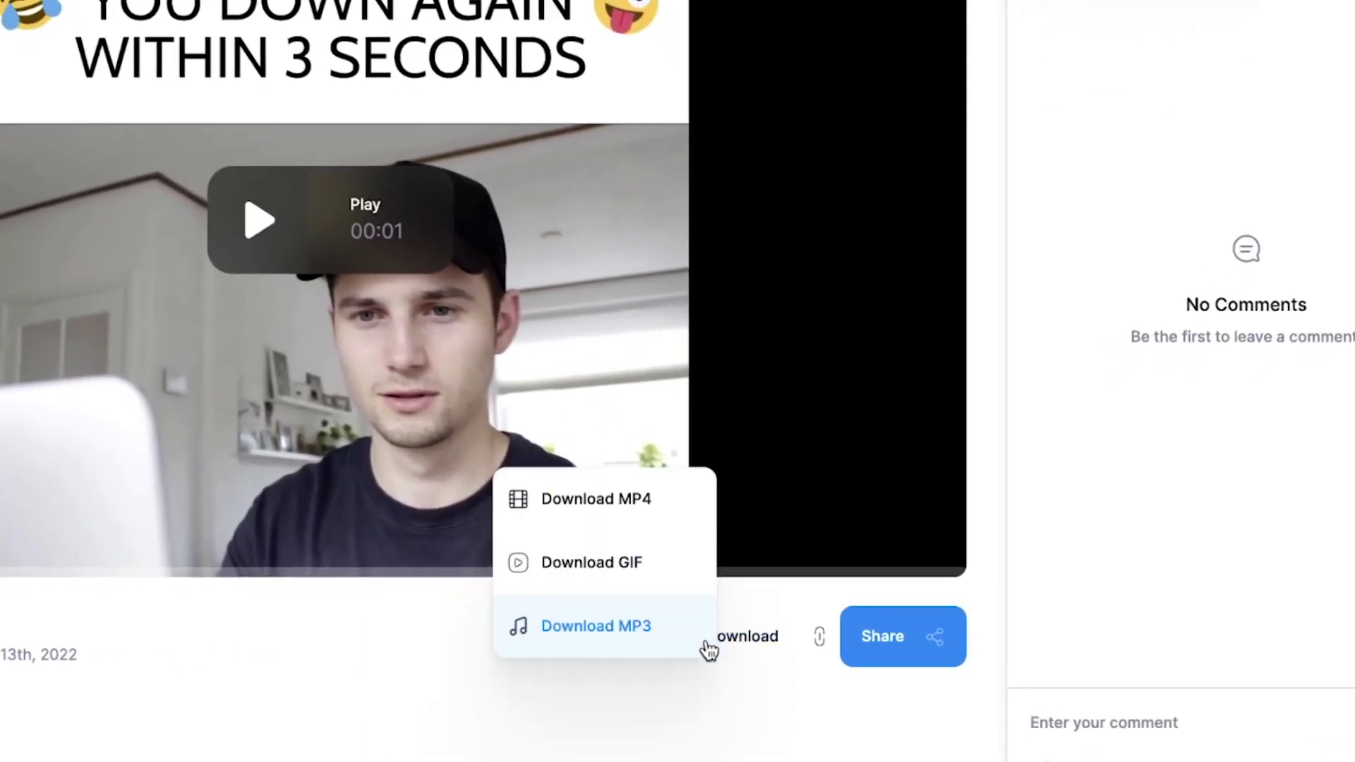
click(676, 584)
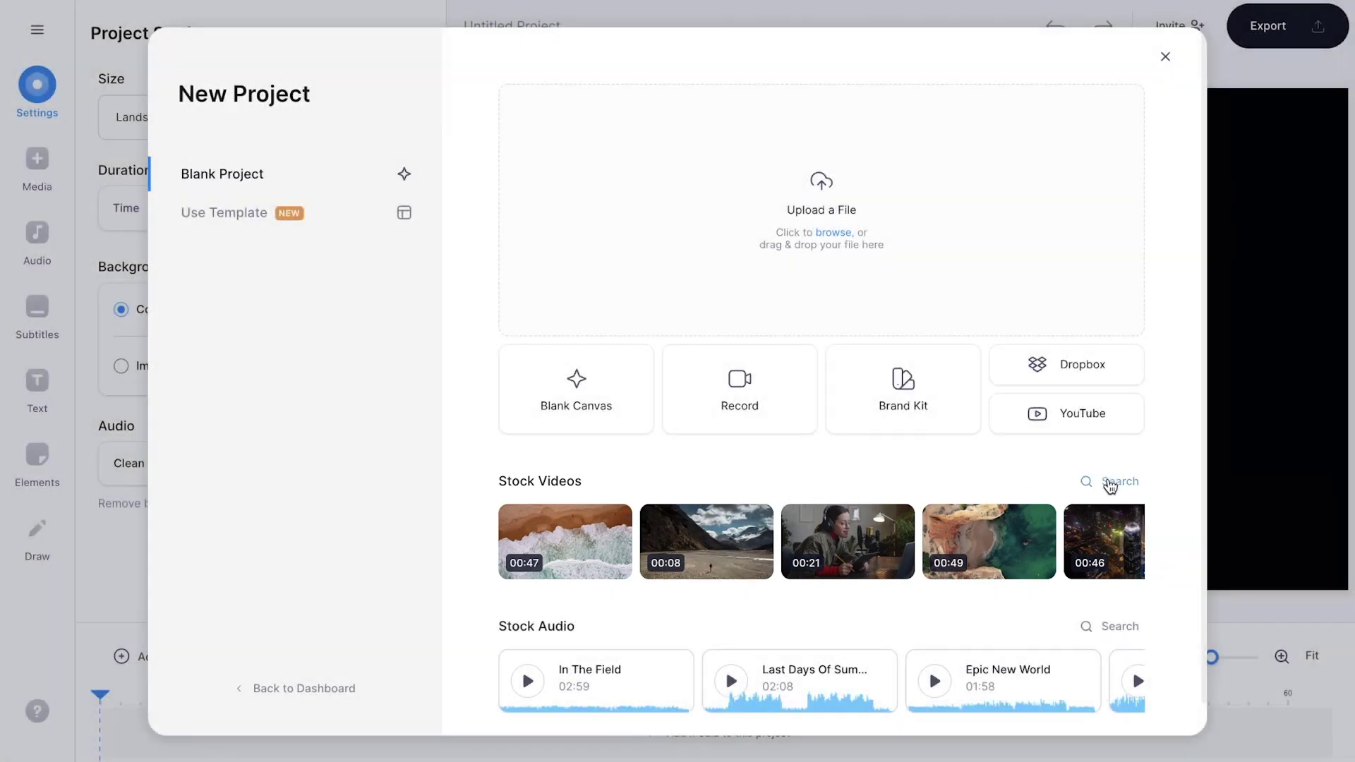
Search stock videos for 'bright' and add the 17.6 s purple space nebula clip.
click(1107, 482)
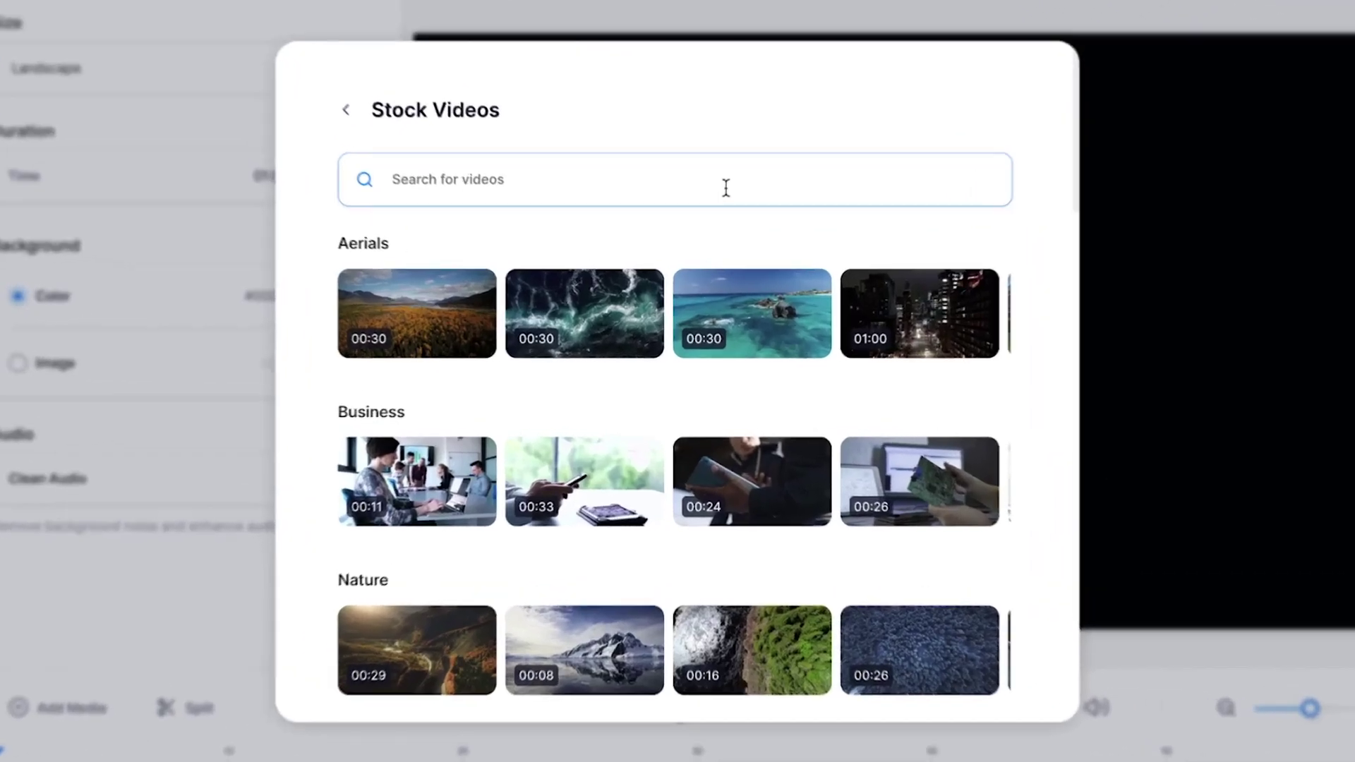
text(bright)
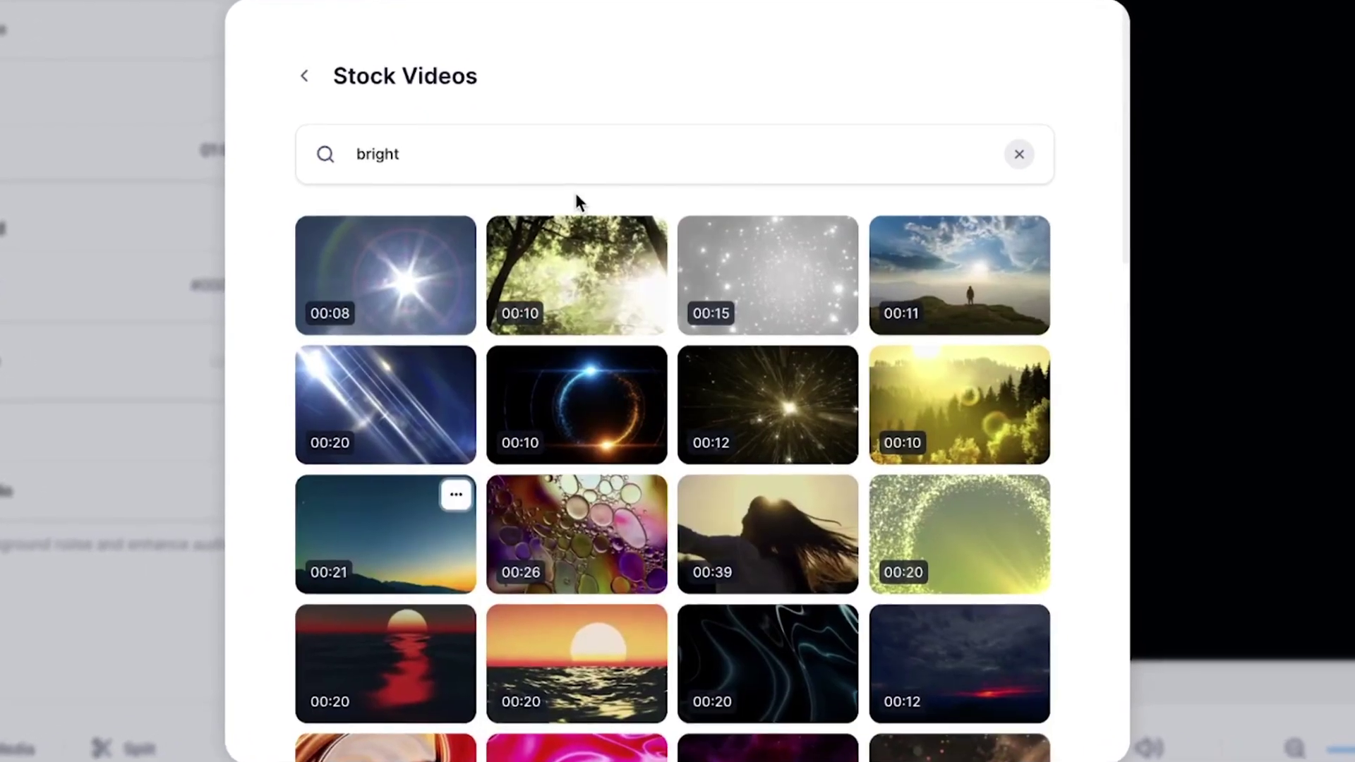
scroll(561, 282, down, 2)
scroll(561, 282, down, 2)
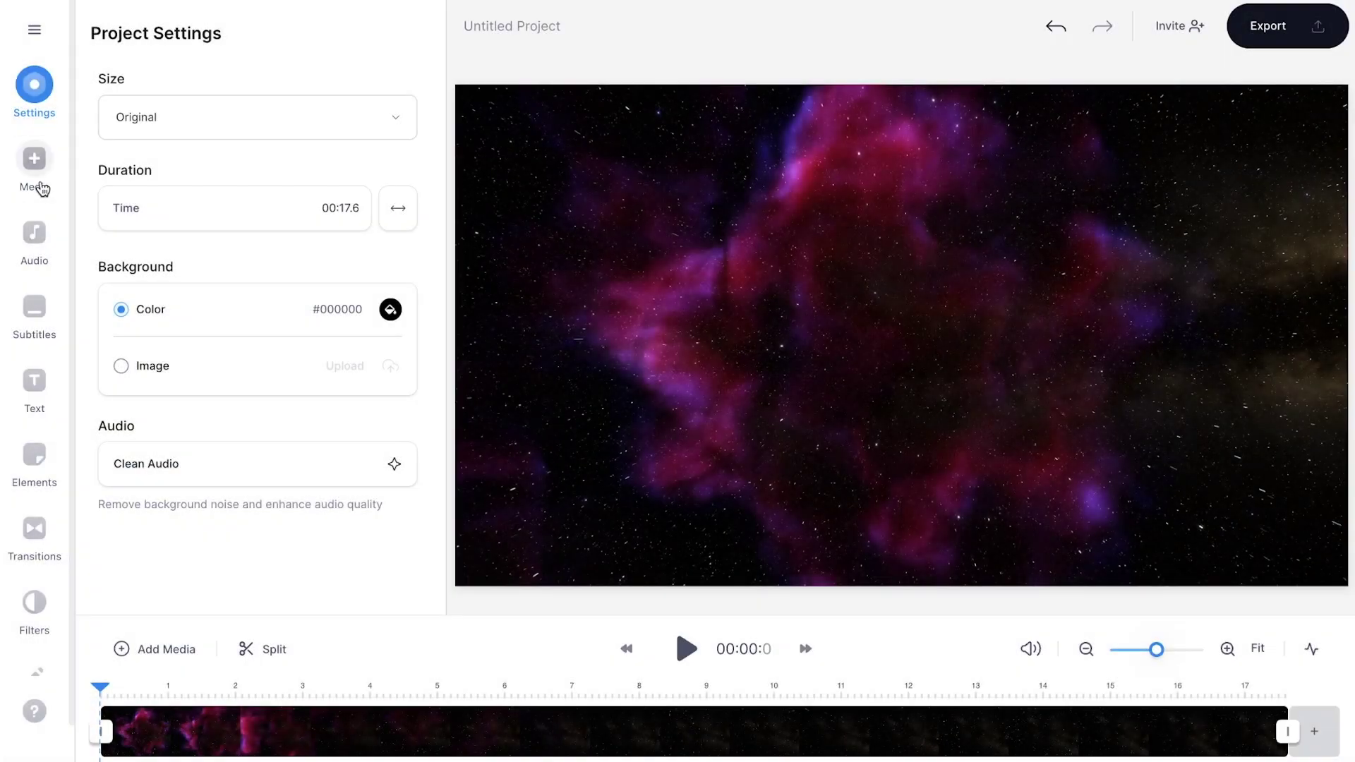
Upload the T.C4.png photo from the computer as an overlay on the space video.
click(41, 187)
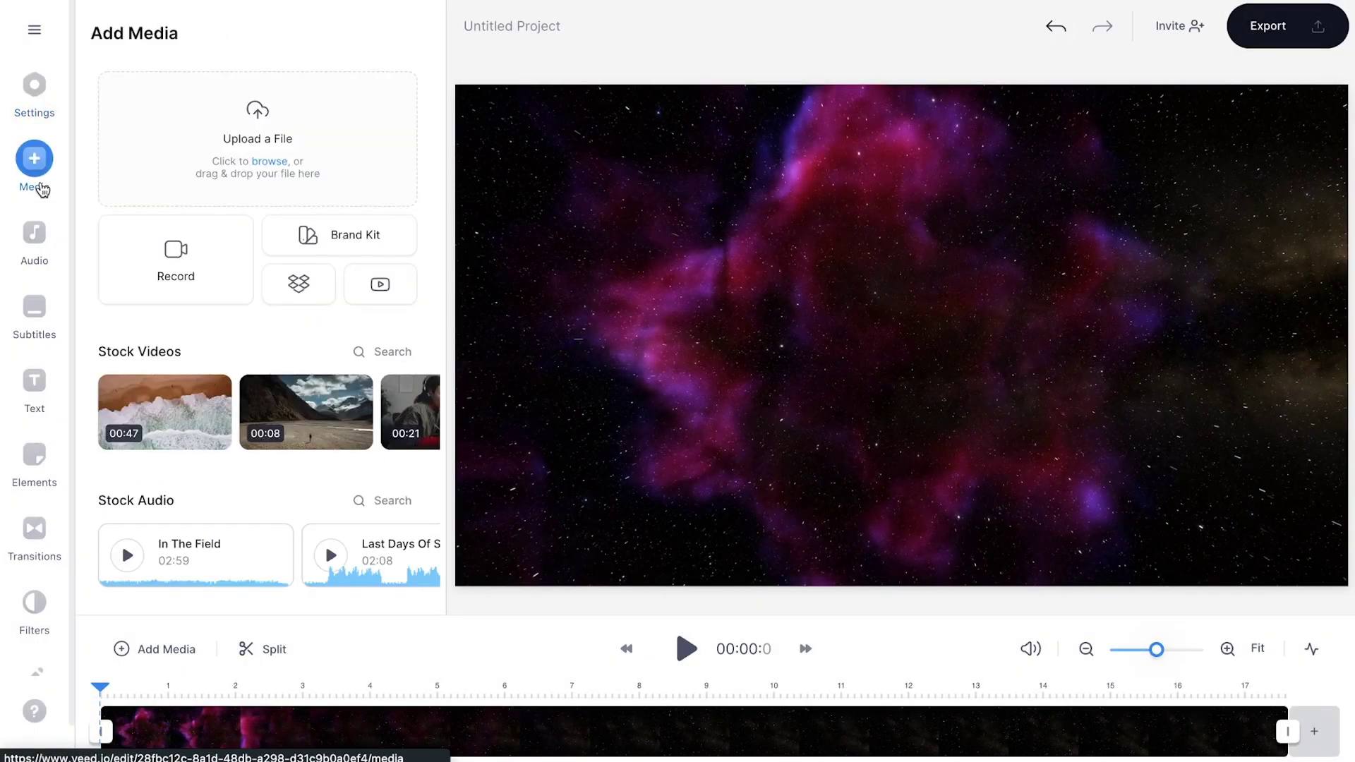
click(174, 165)
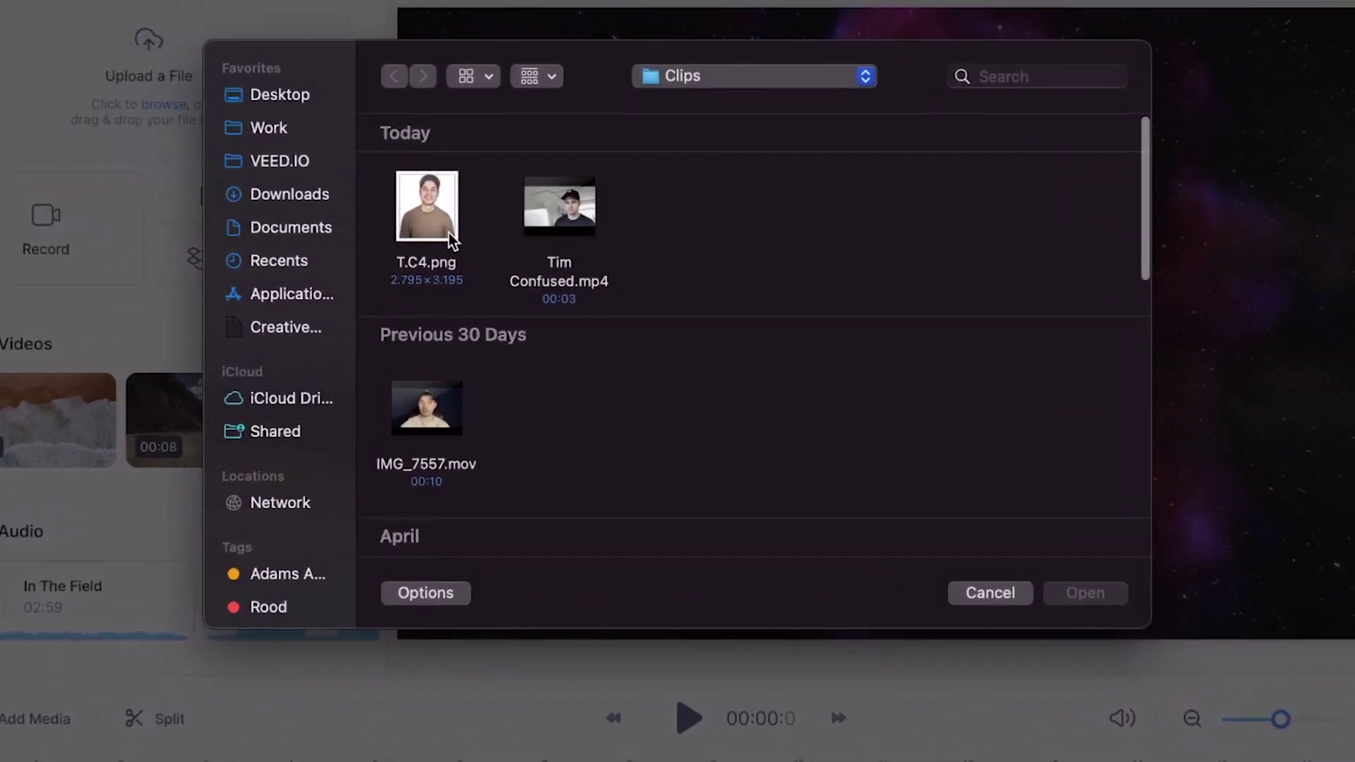
click(448, 231)
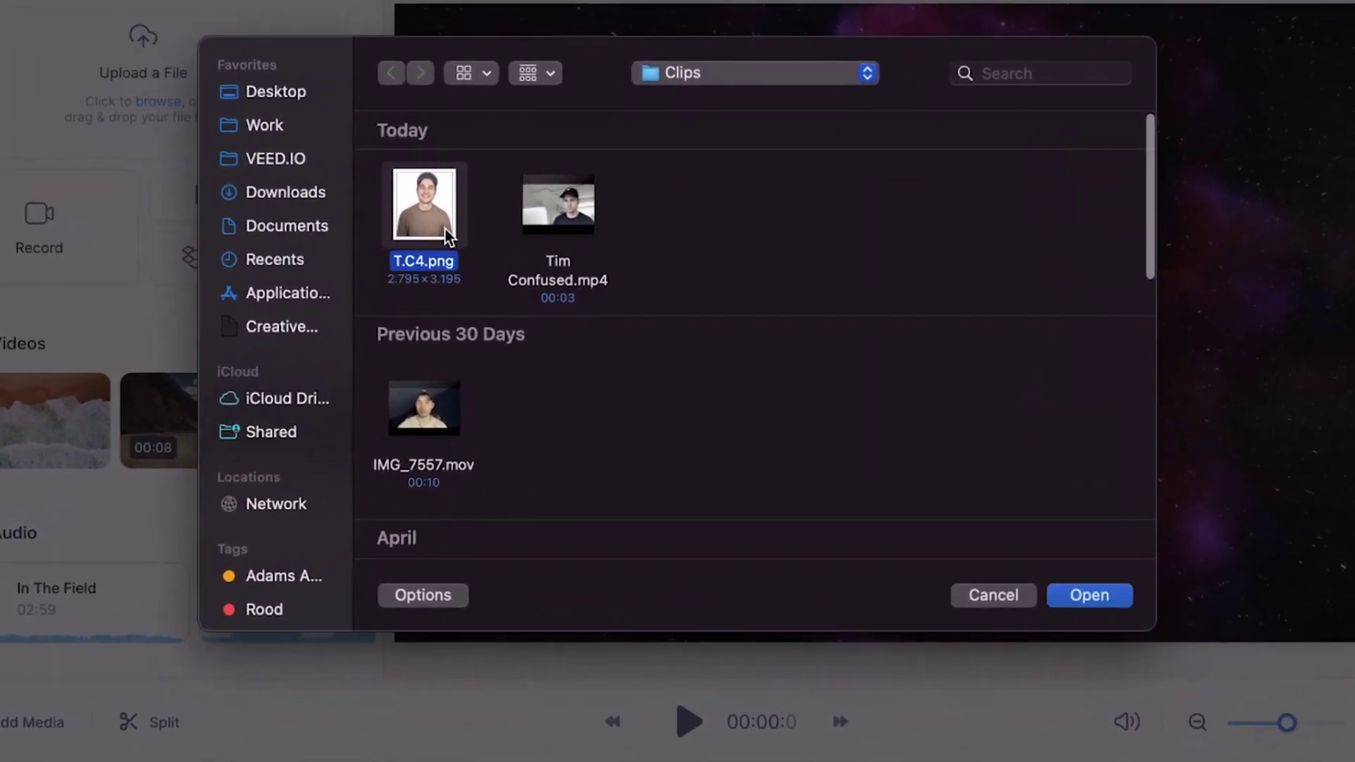
click(1094, 602)
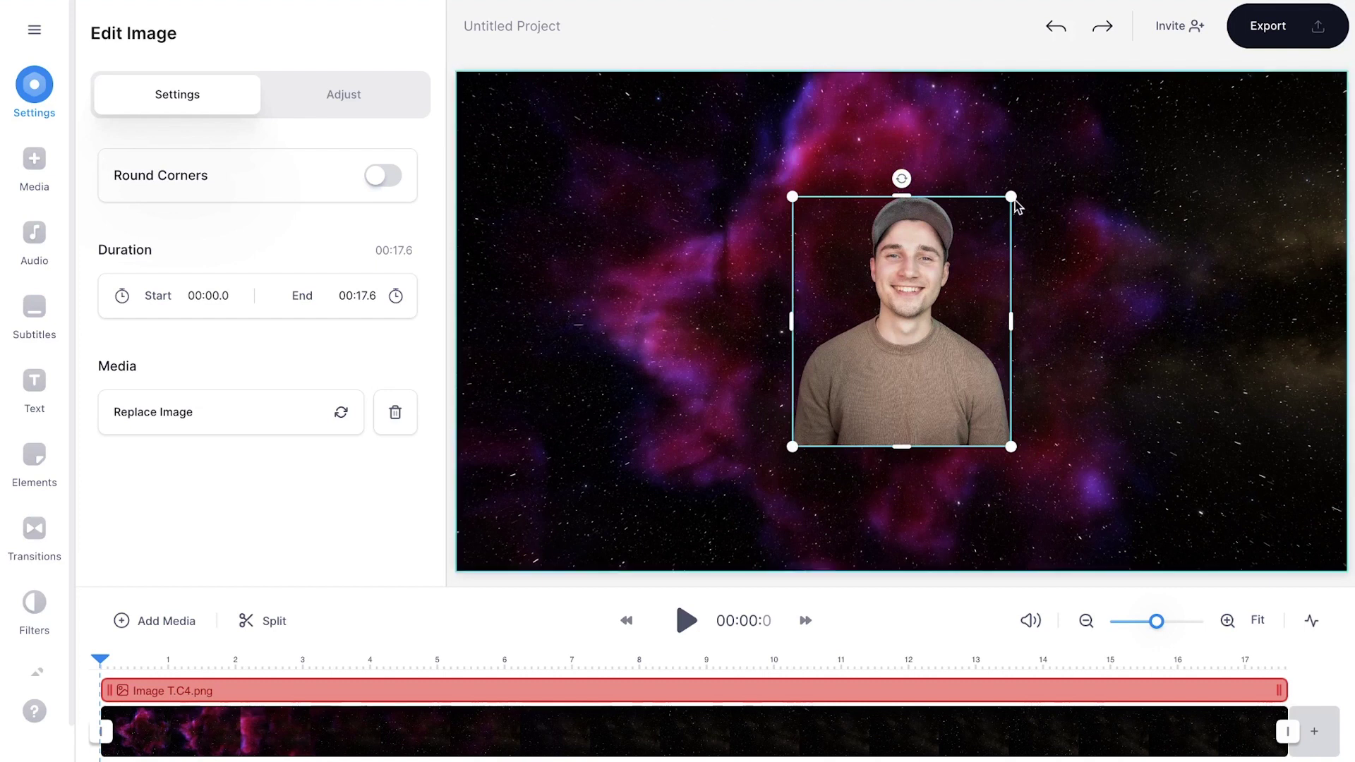
Enlarge the photo, shift it down and left, and tilt it a few degrees.
drag(1011, 197, 1091, 129)
drag(986, 220, 965, 255)
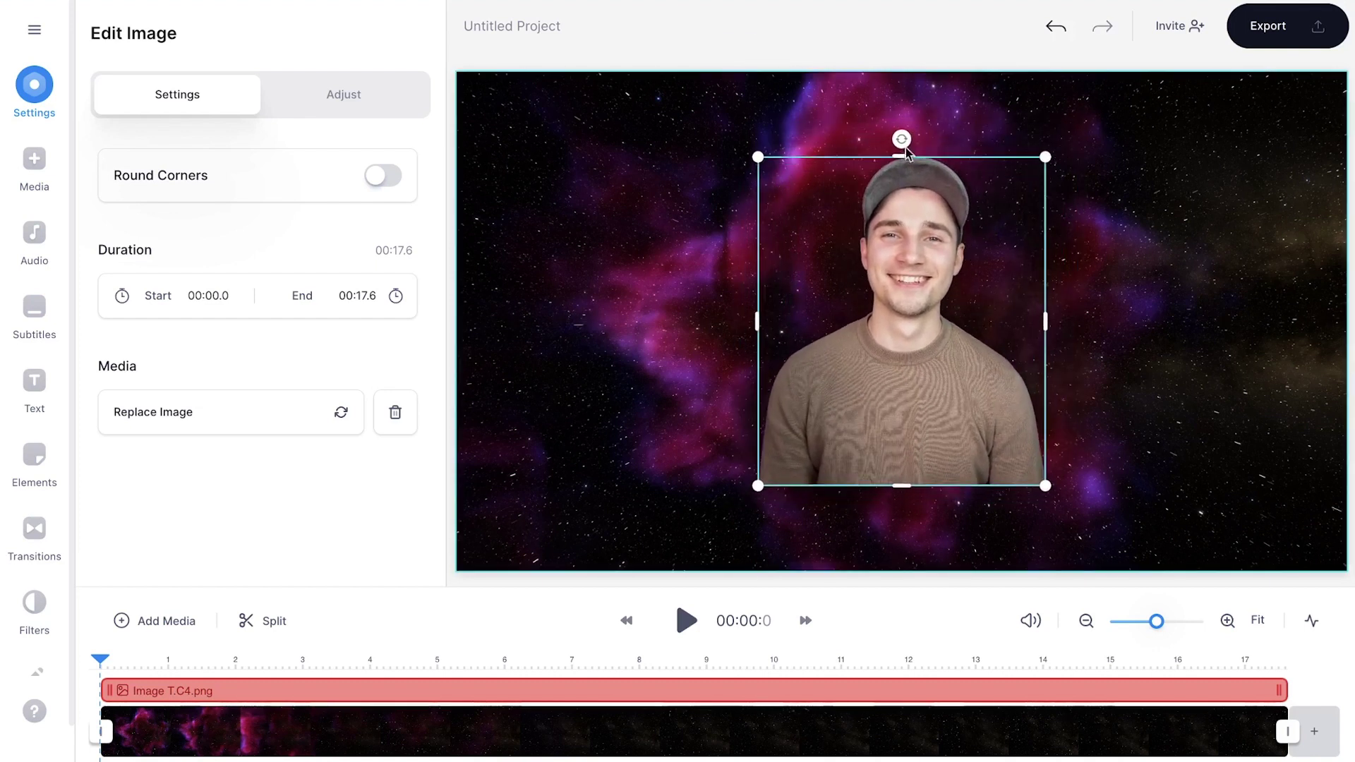
drag(904, 147, 893, 148)
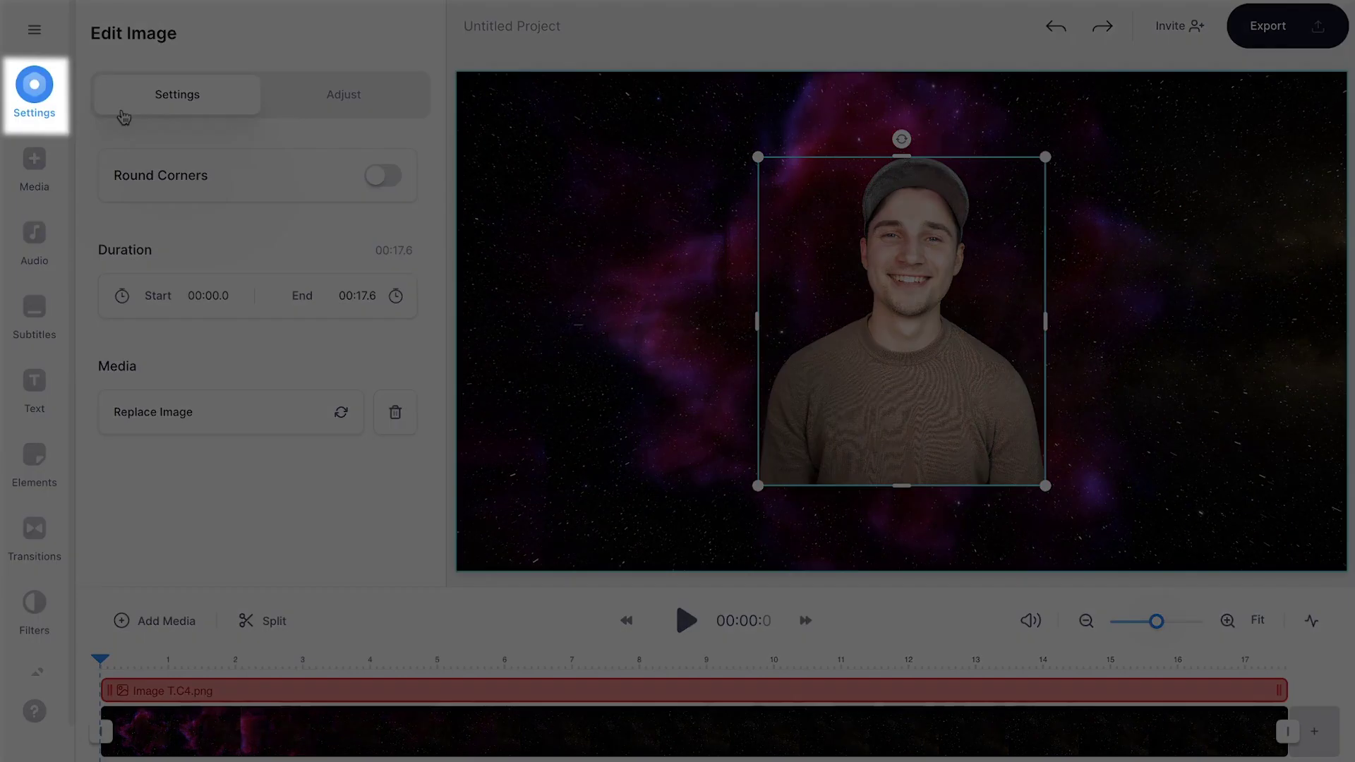
Set the project size to Square and make the space video fill the canvas.
click(32, 95)
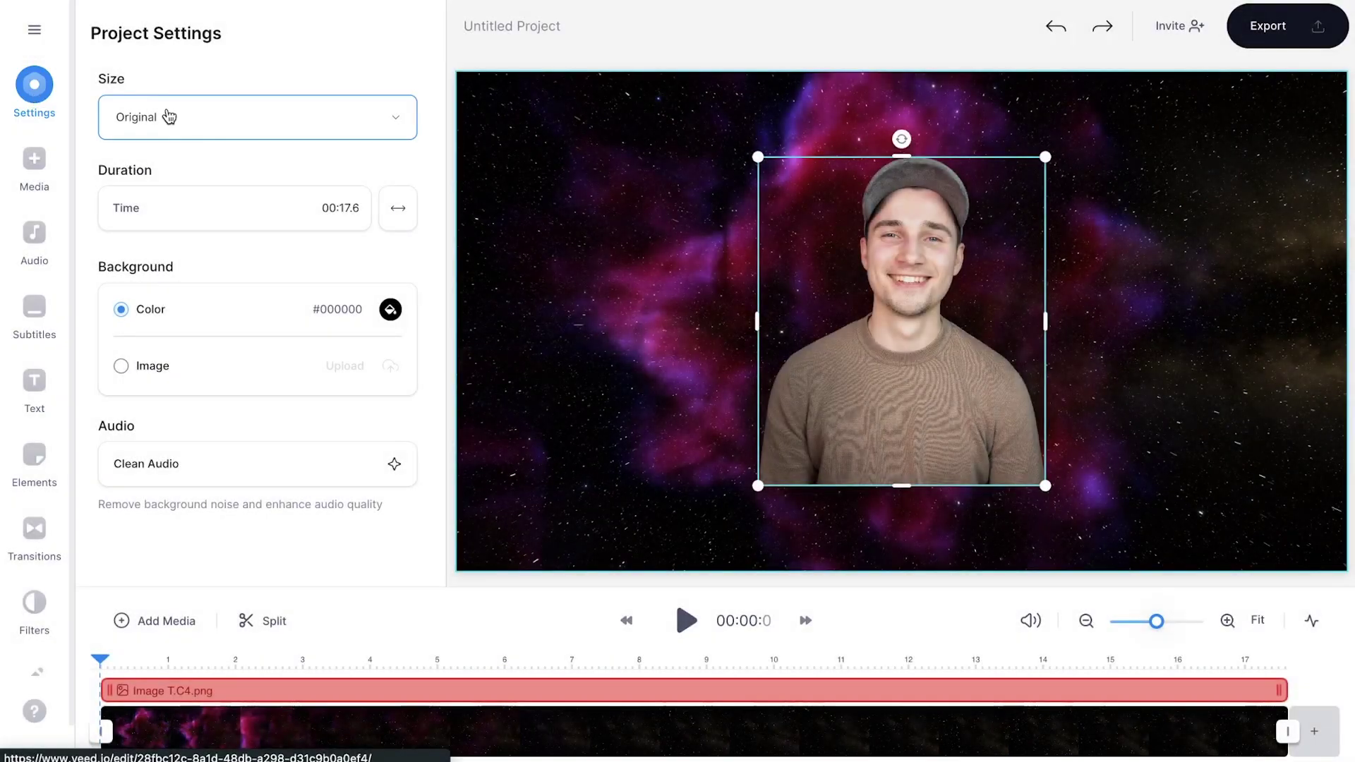
click(193, 124)
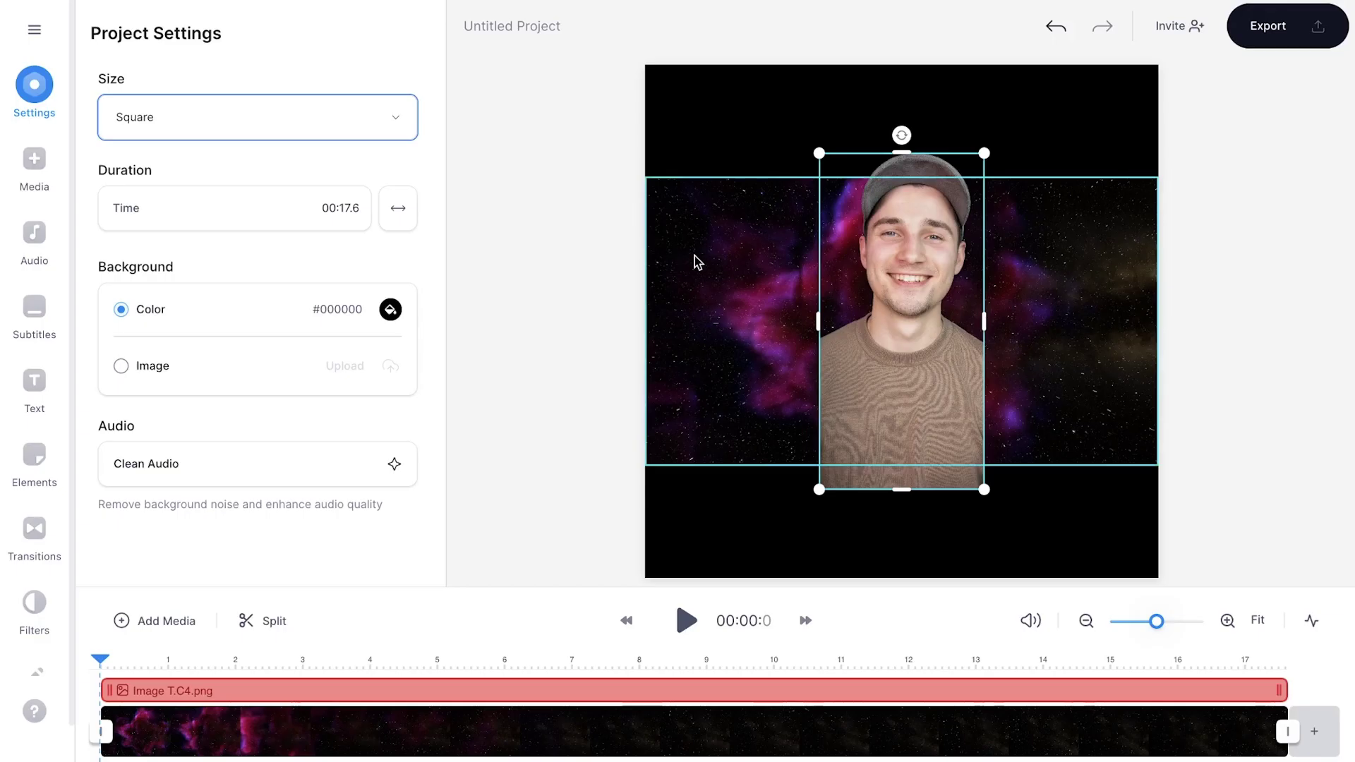
click(699, 262)
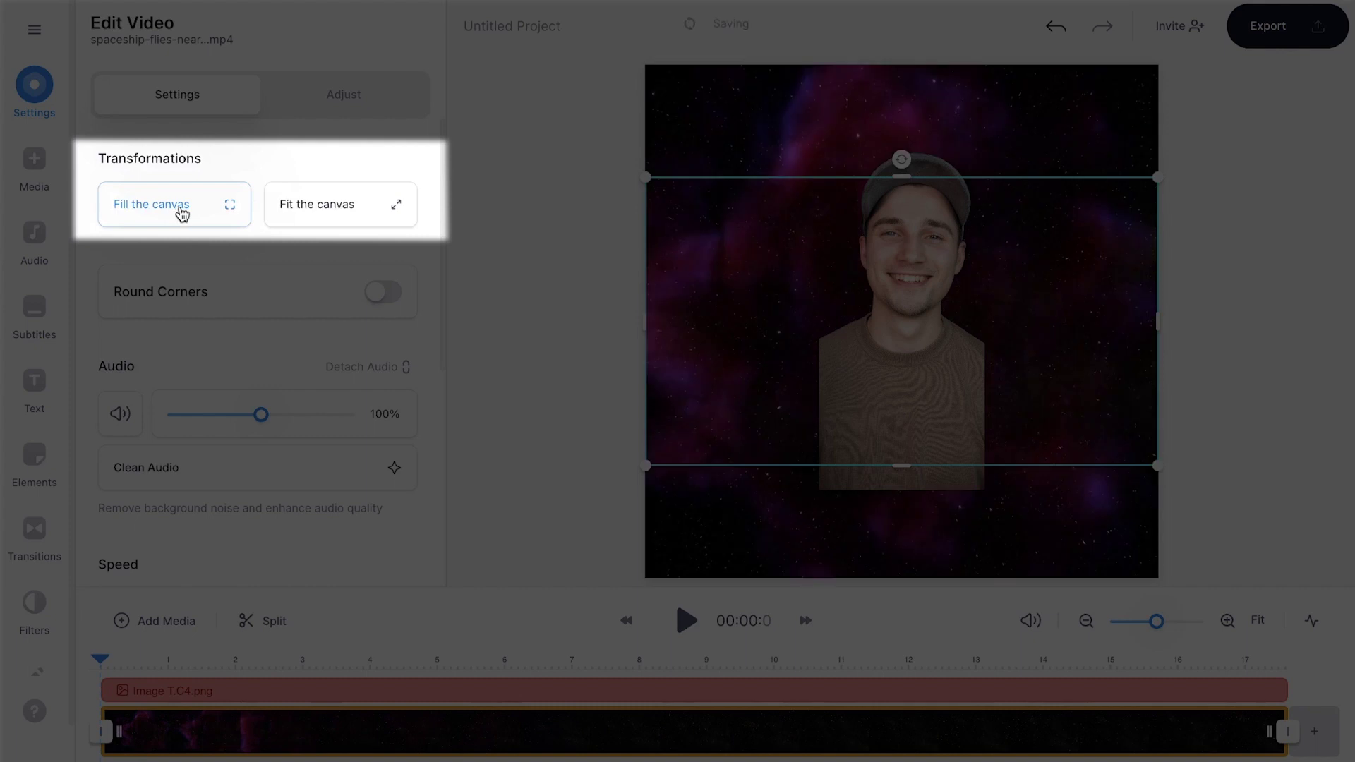
click(182, 212)
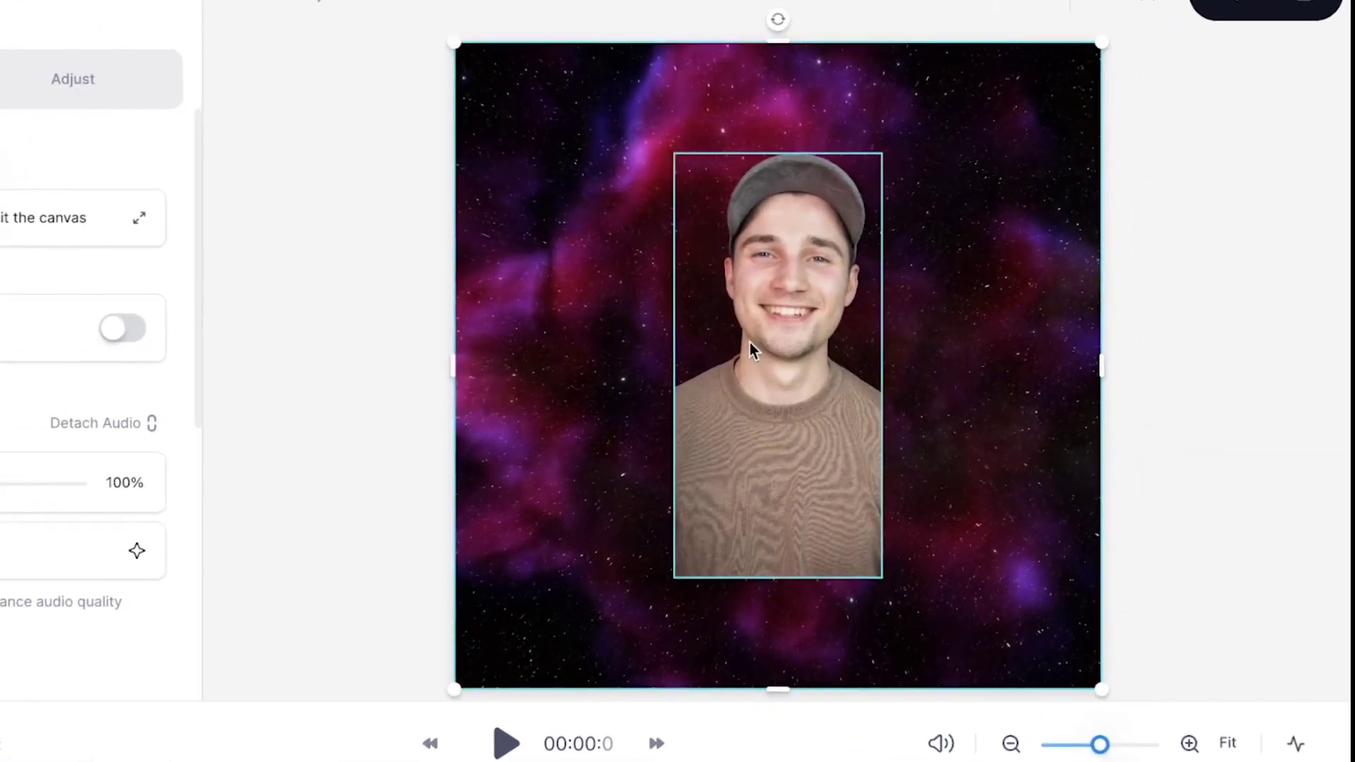
Enlarge the person image, centre it on the square canvas, and play back the result.
click(882, 310)
drag(884, 368, 865, 411)
drag(924, 149, 996, 68)
drag(952, 169, 958, 299)
key(space)
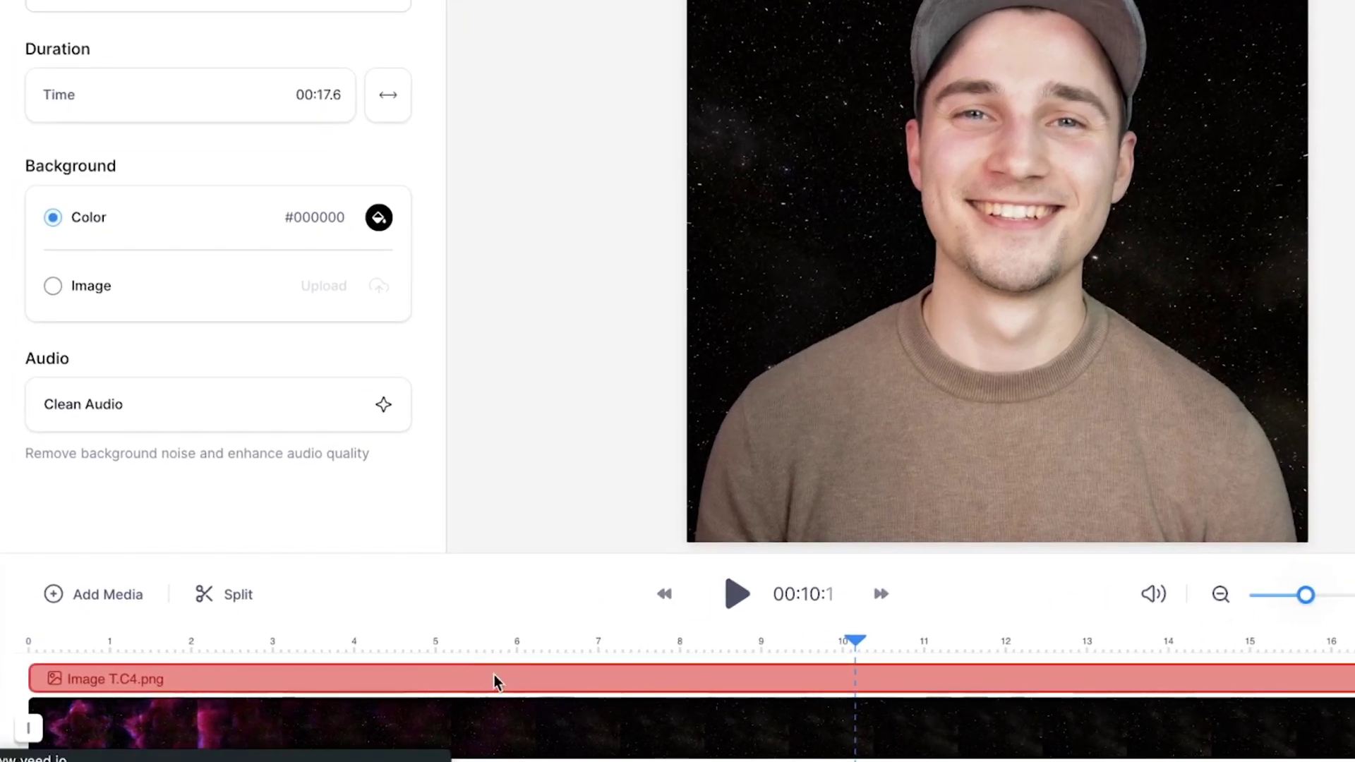
Split both clips at 5 s, delete the later image and video parts, and preview.
click(494, 677)
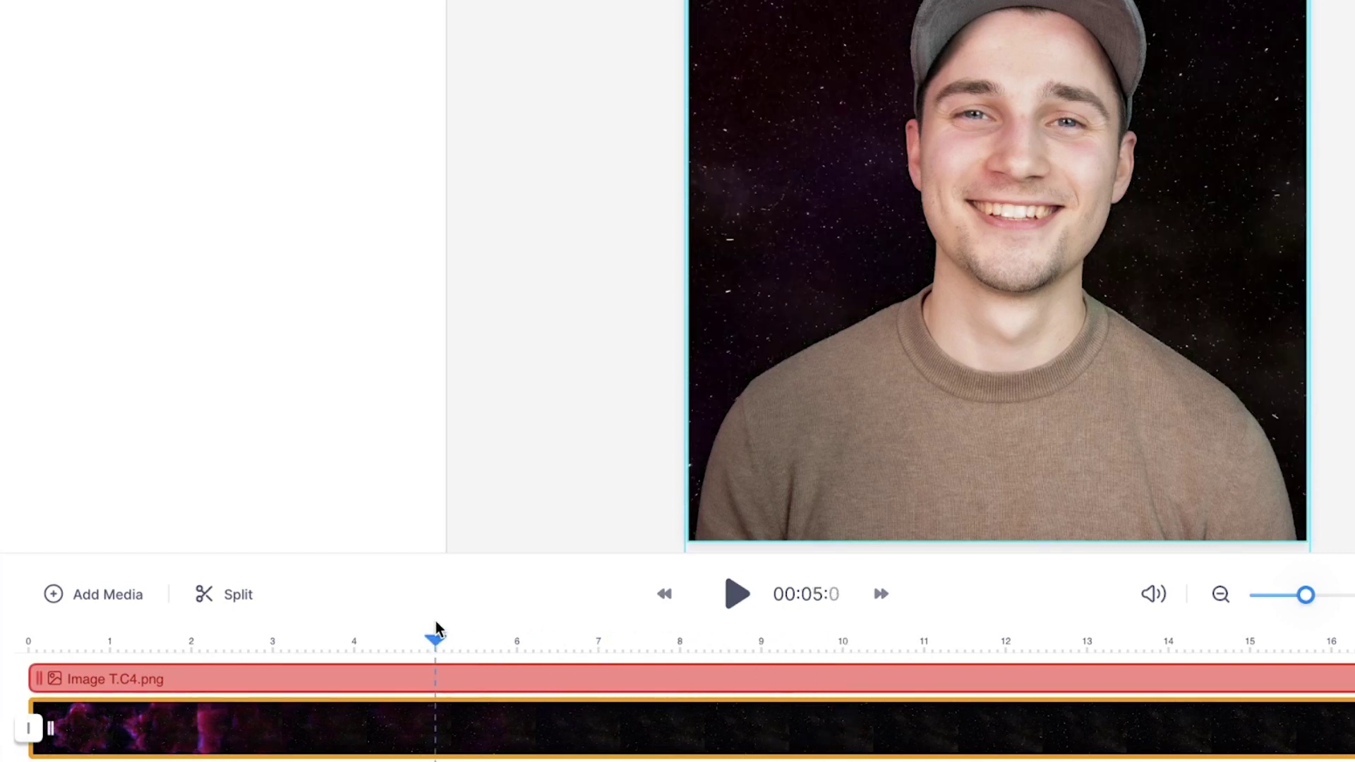
click(222, 598)
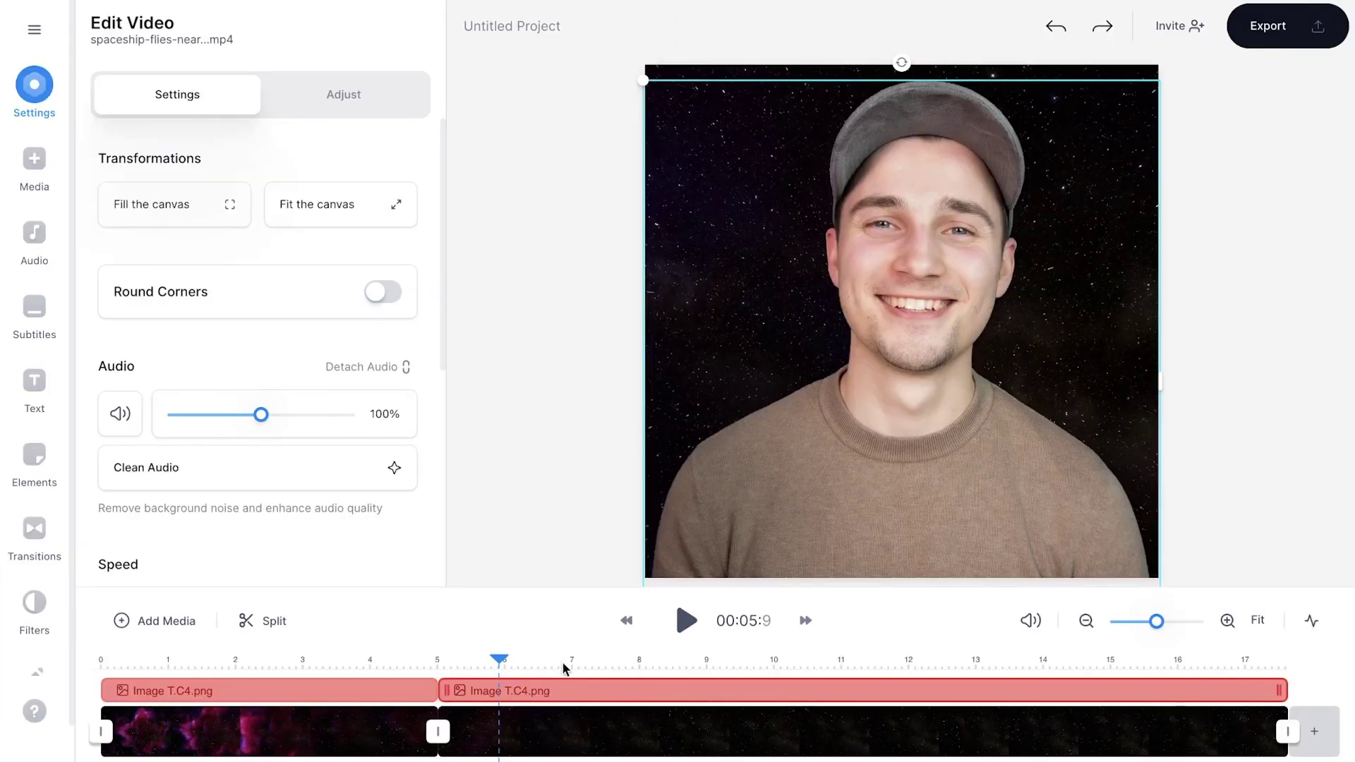
key(Delete)
click(595, 741)
key(Delete)
key(space)
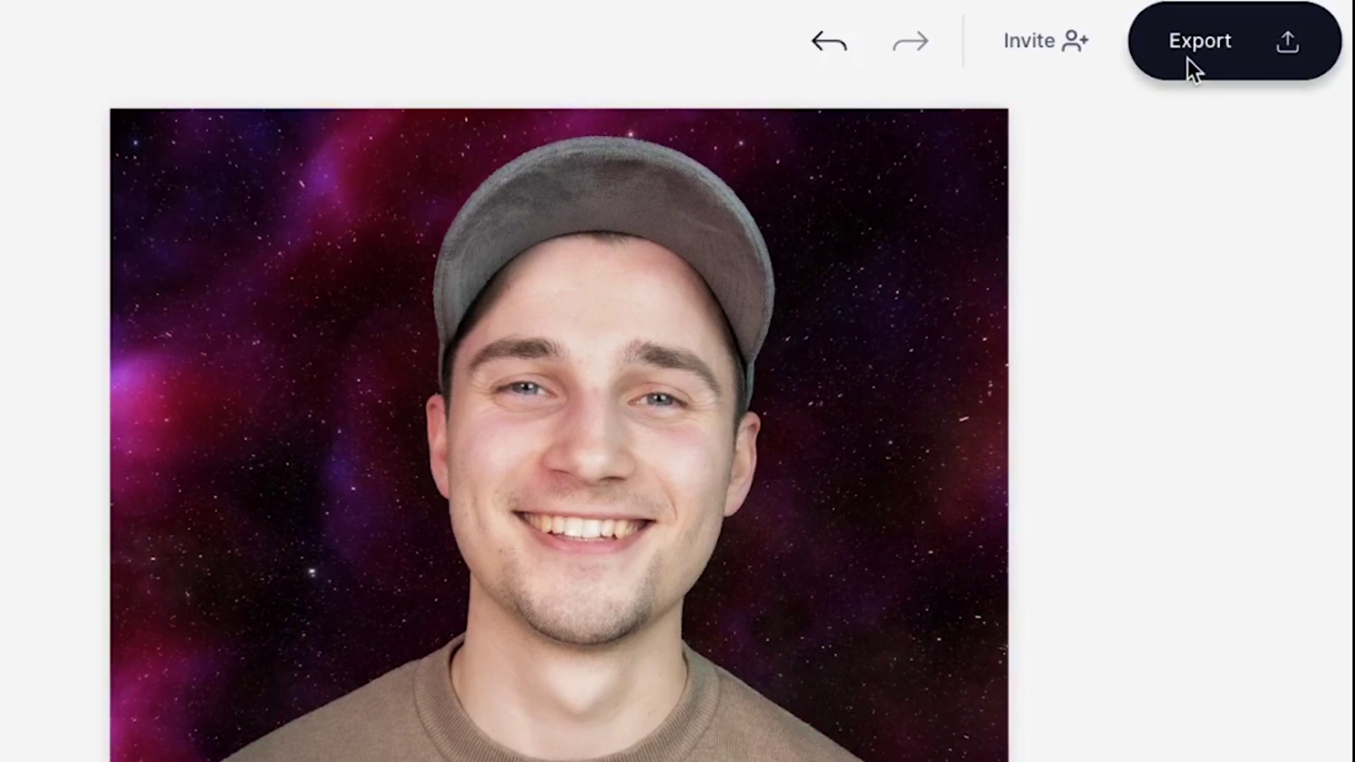
click(1256, 41)
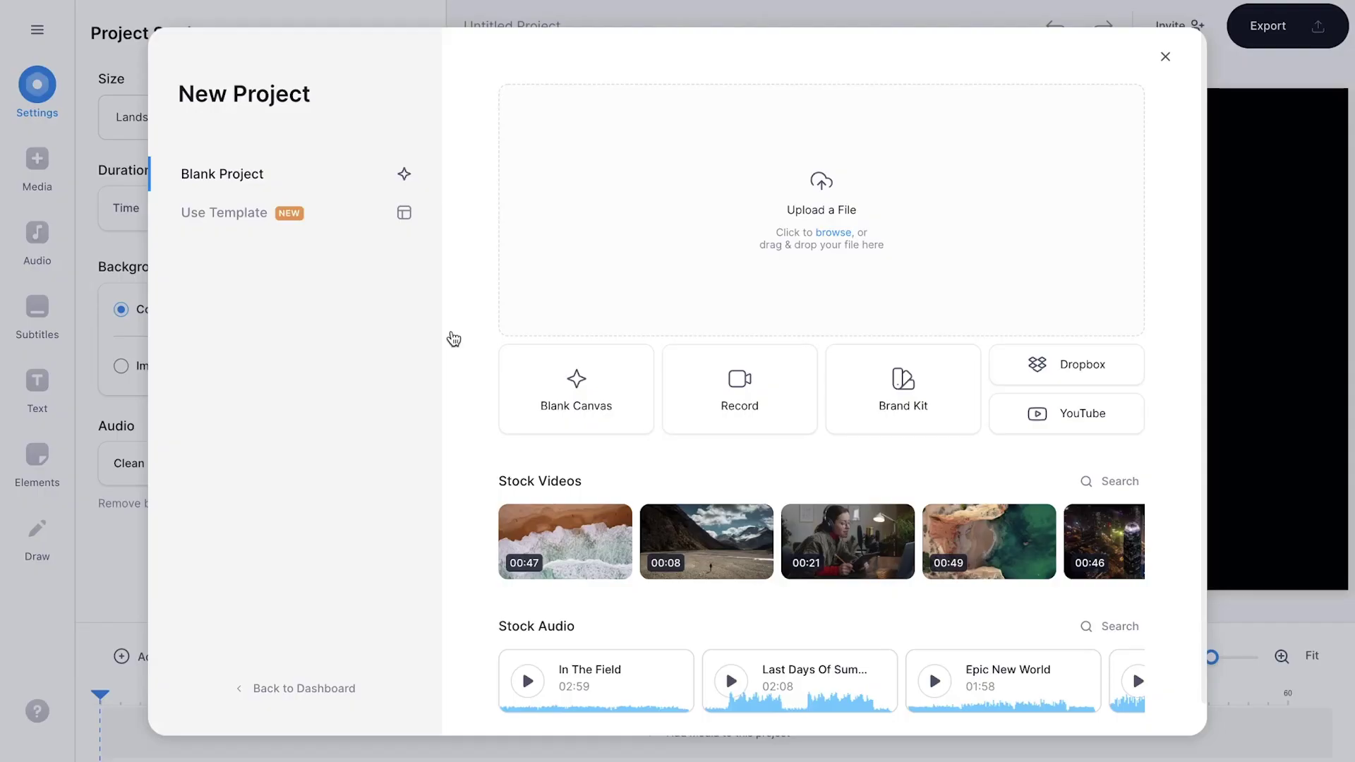
Search stock videos for 'cute cat' and add the sleeping grey-and-white cat clip.
click(1113, 483)
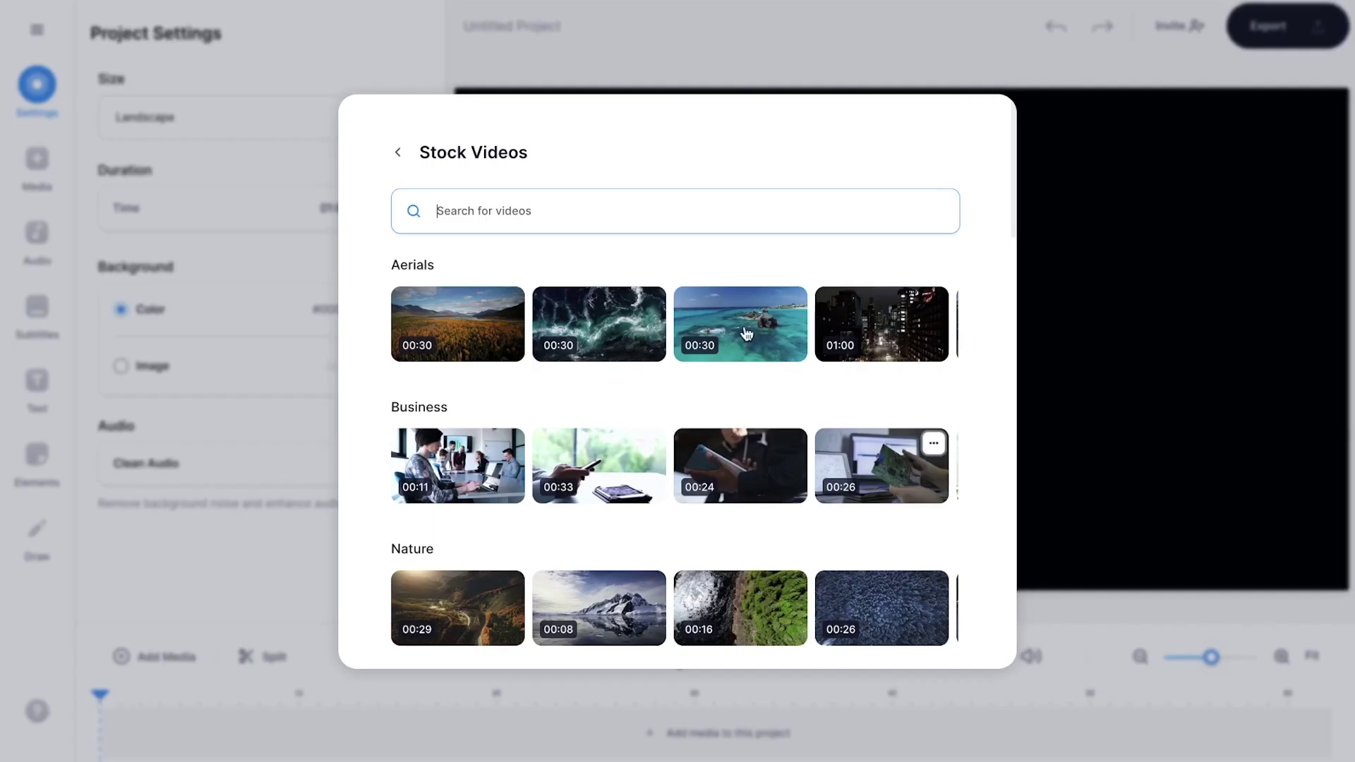
text(cute cat)
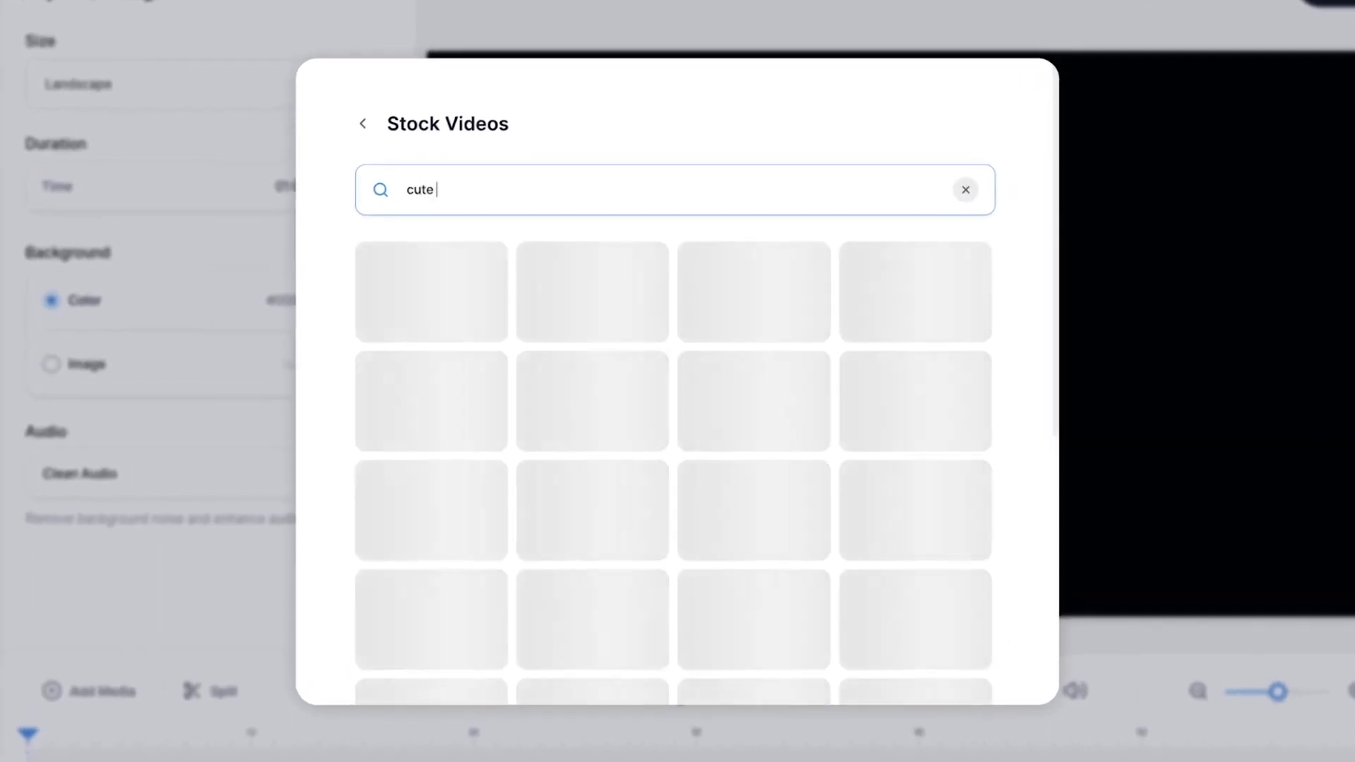
scroll(635, 402, down, 4)
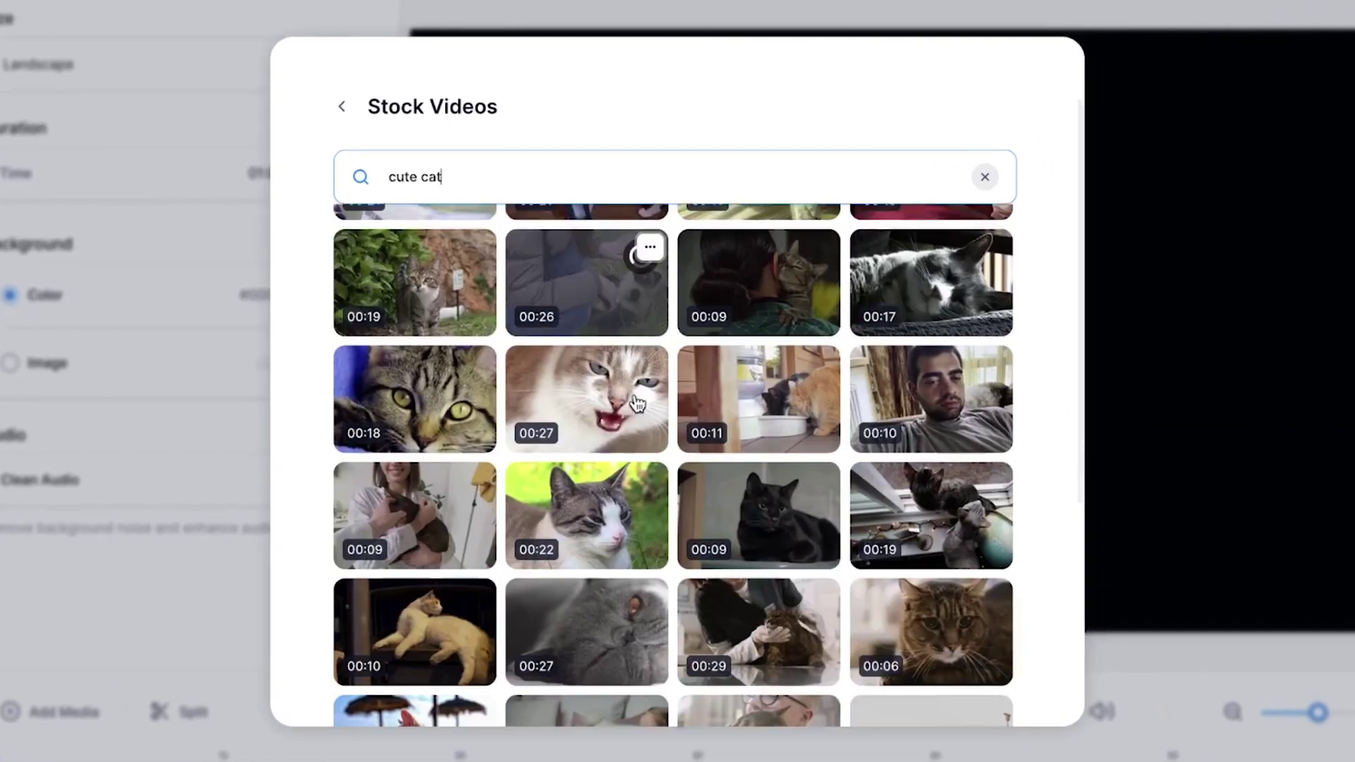
scroll(636, 404, up, 2)
scroll(636, 404, up, 2)
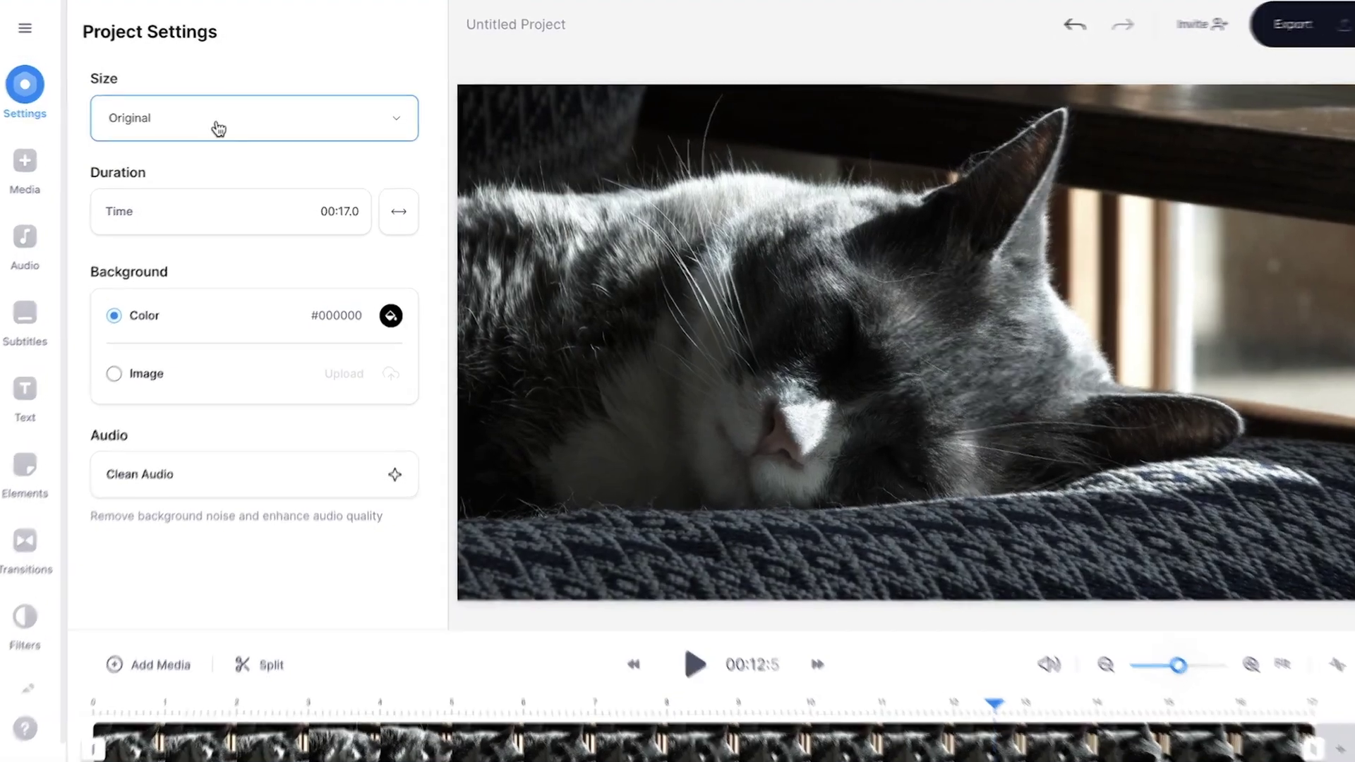
Set the cat project's canvas size to Square.
click(219, 122)
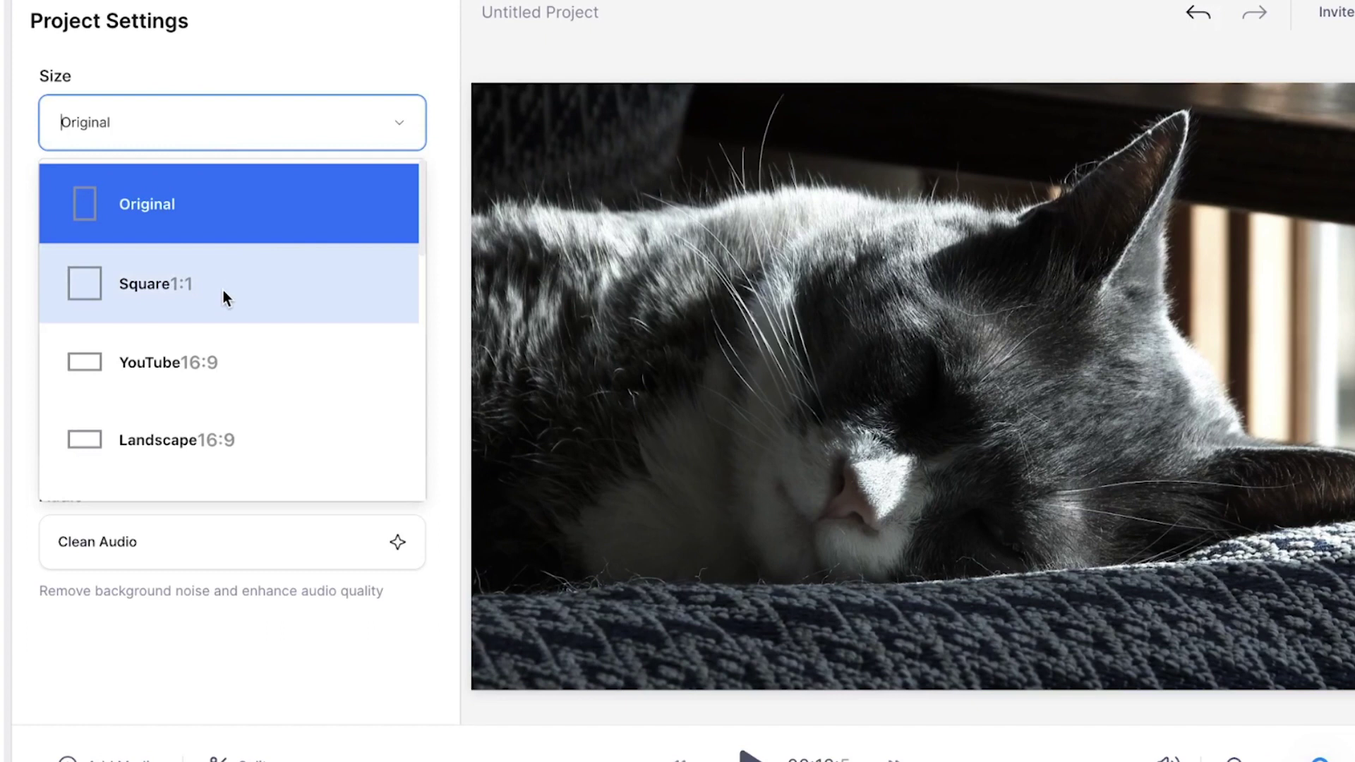
scroll(224, 292, down, 5)
scroll(224, 292, up, 2)
scroll(223, 290, up, 3)
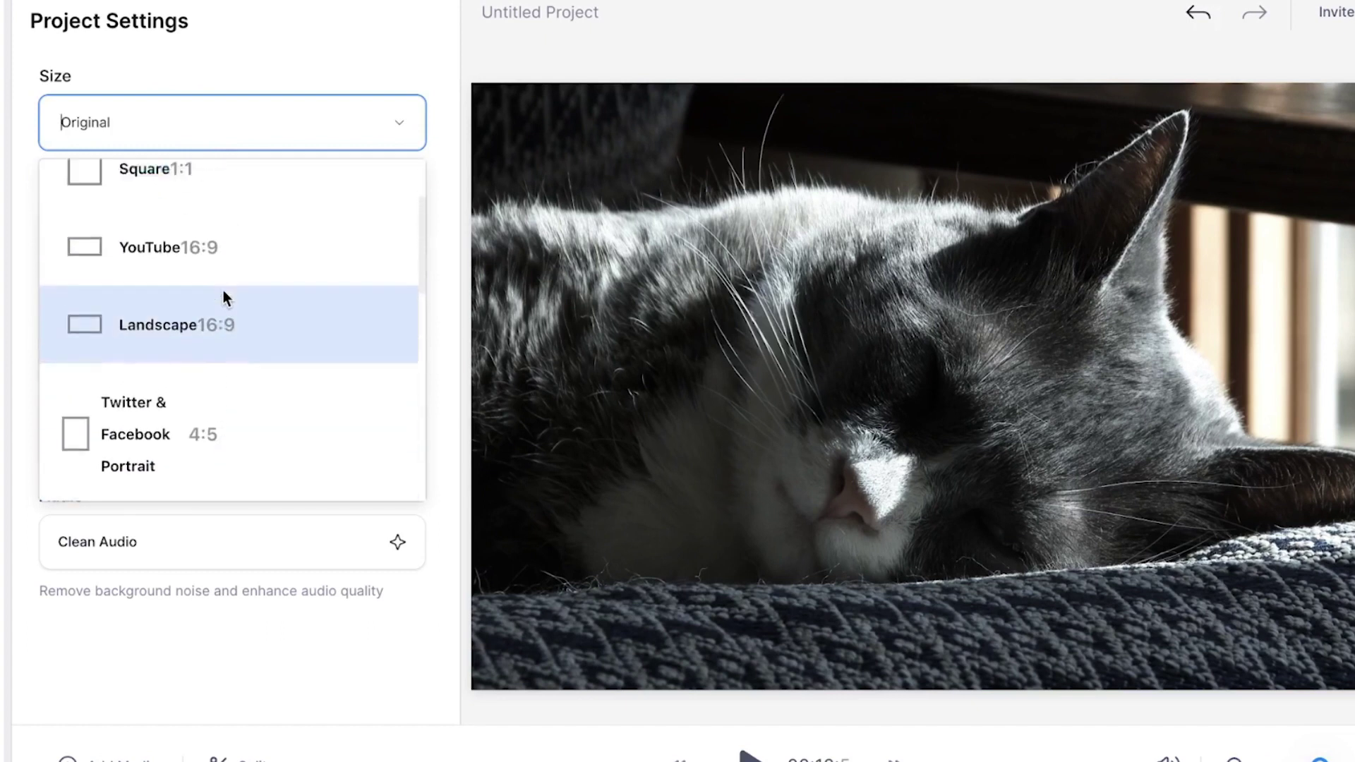
click(211, 279)
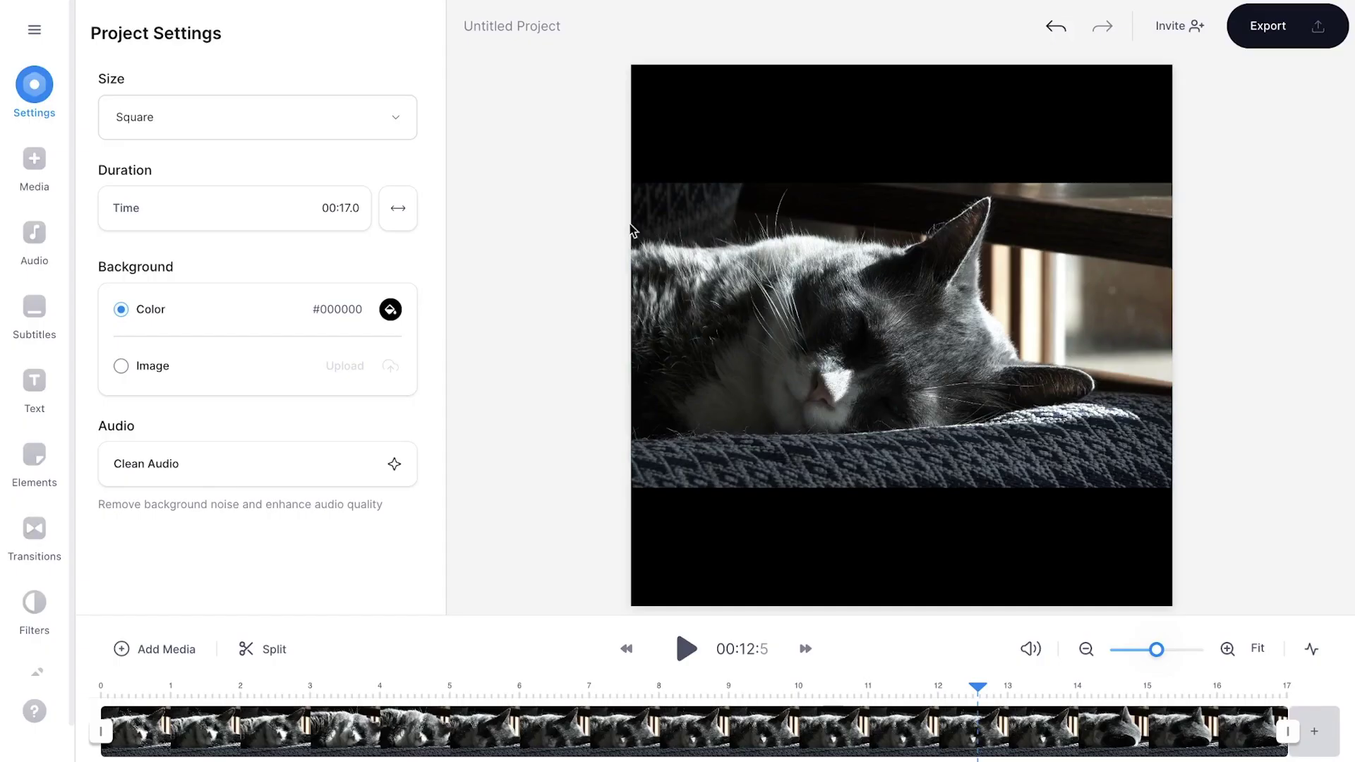
Scale the cat video to fill the square and trim the clip to about 4.5 seconds.
click(945, 452)
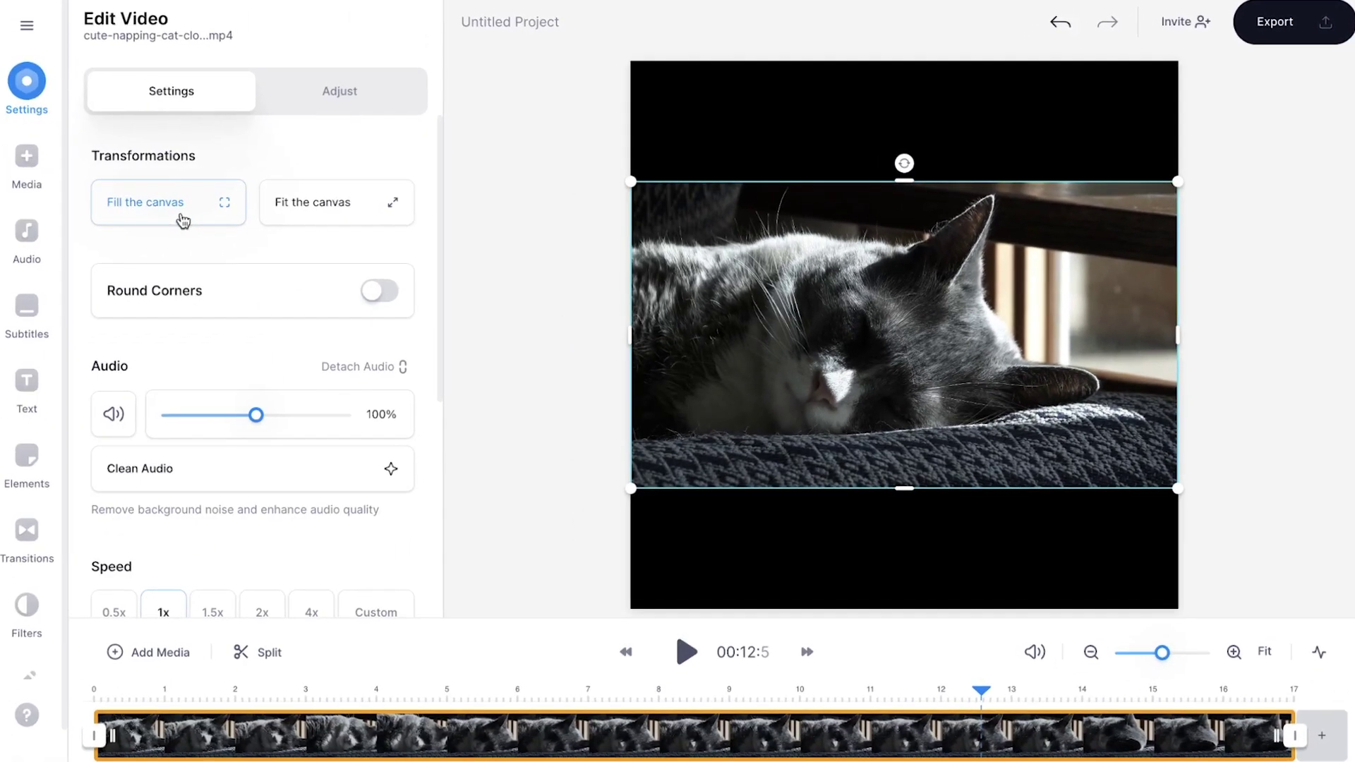
click(395, 218)
drag(1194, 334, 1291, 343)
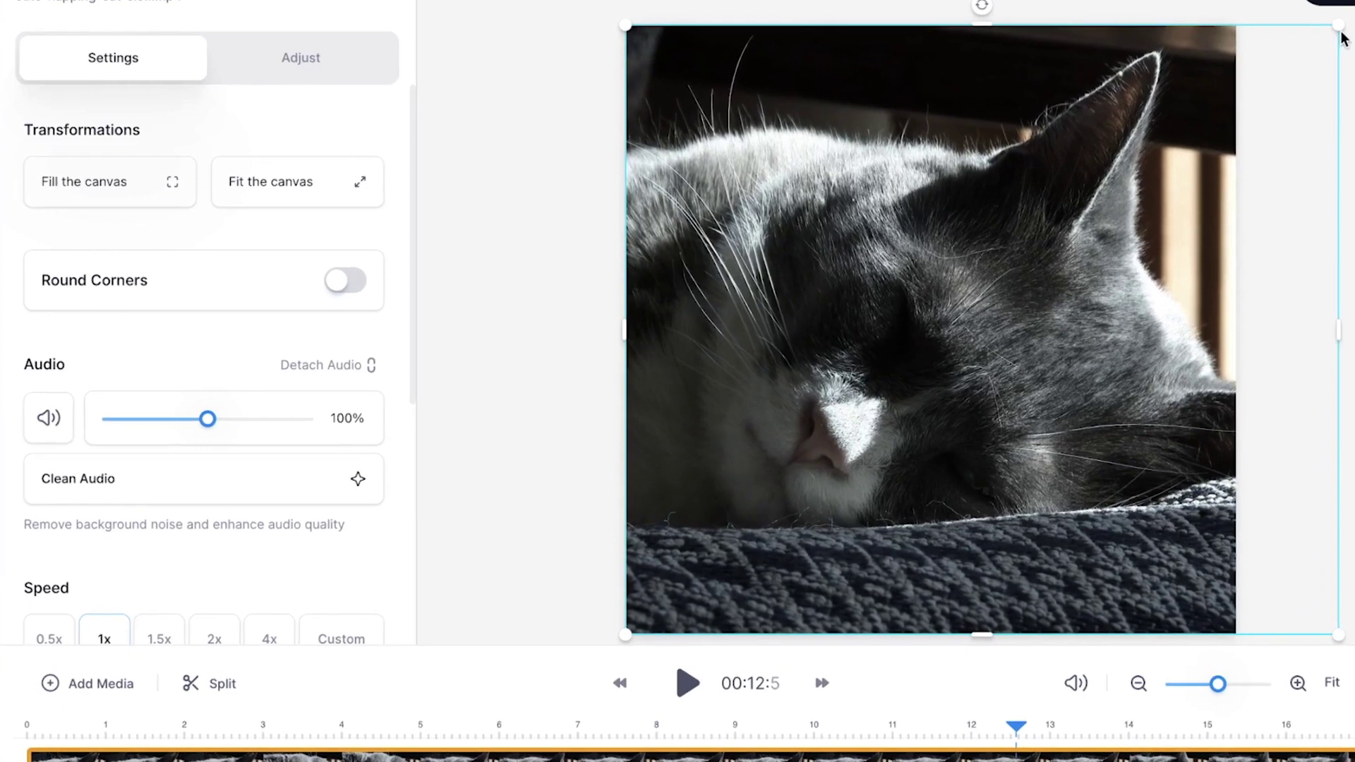
drag(1328, 32, 1302, 77)
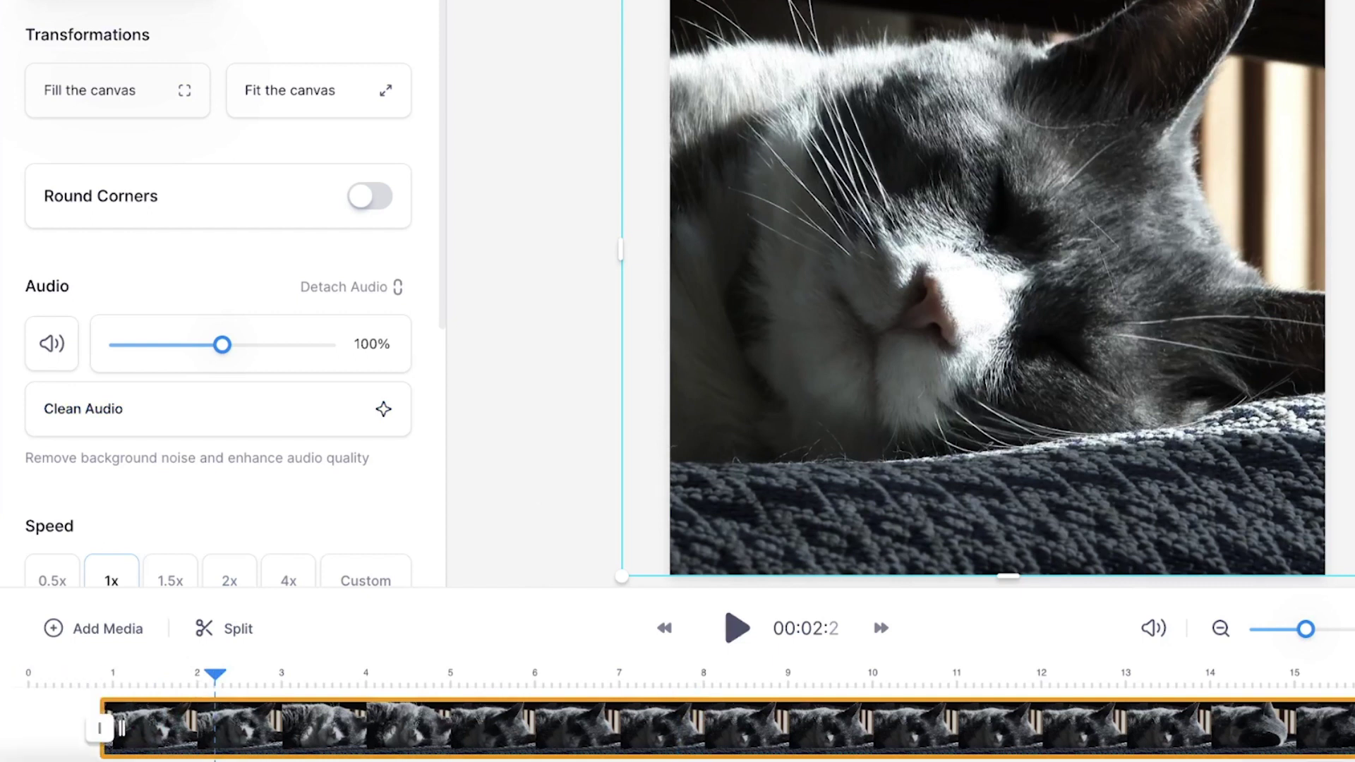
drag(1333, 728, 588, 706)
drag(457, 719, 385, 729)
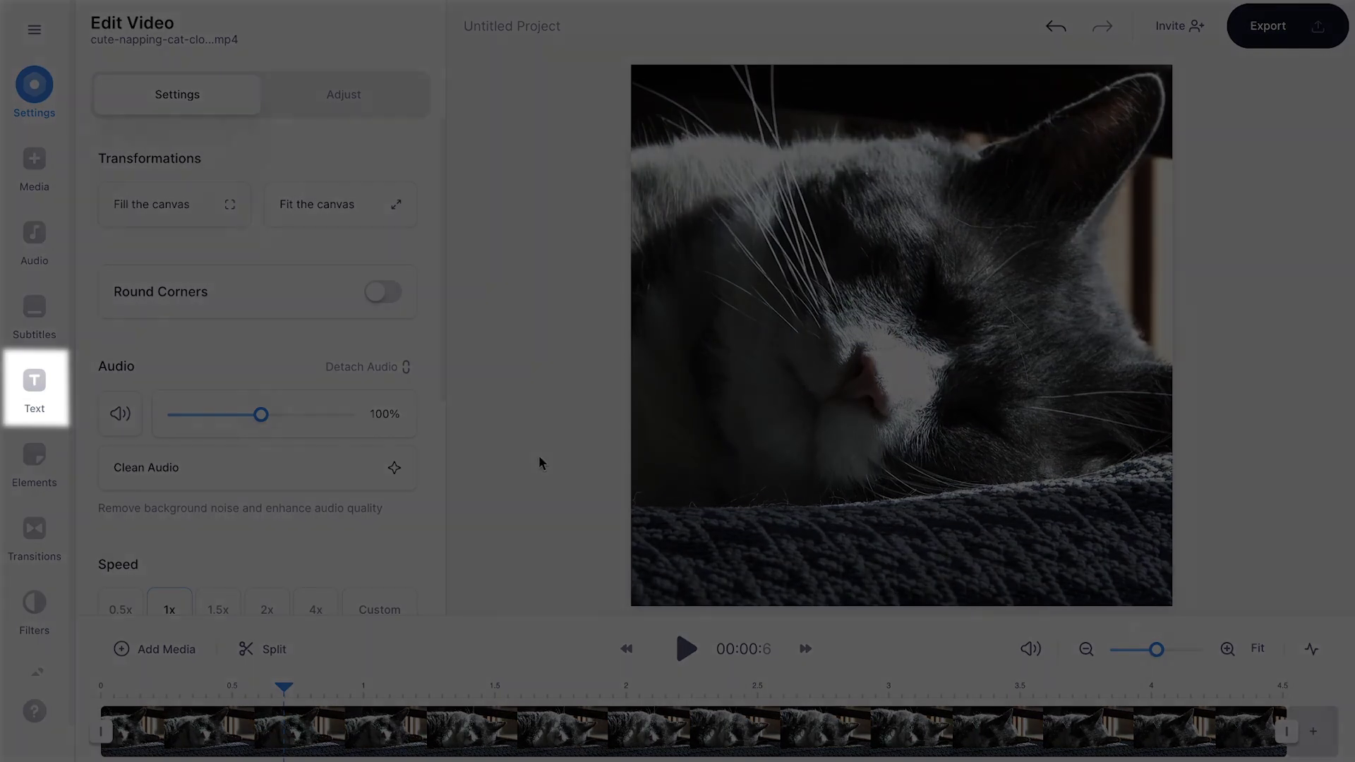
Add a text caption reading 'GOOD NIGHT' over the cat video.
click(43, 380)
scroll(233, 136, down, 5)
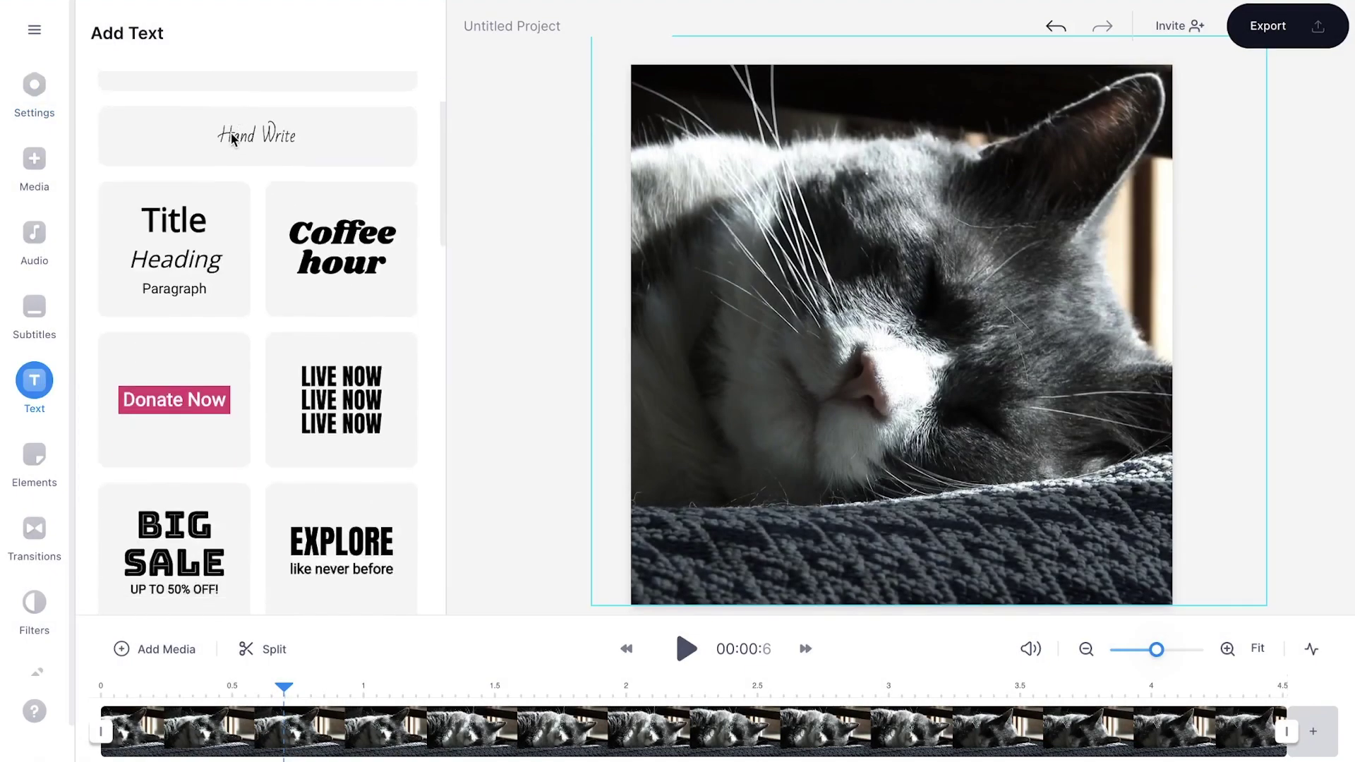
scroll(230, 139, up, 5)
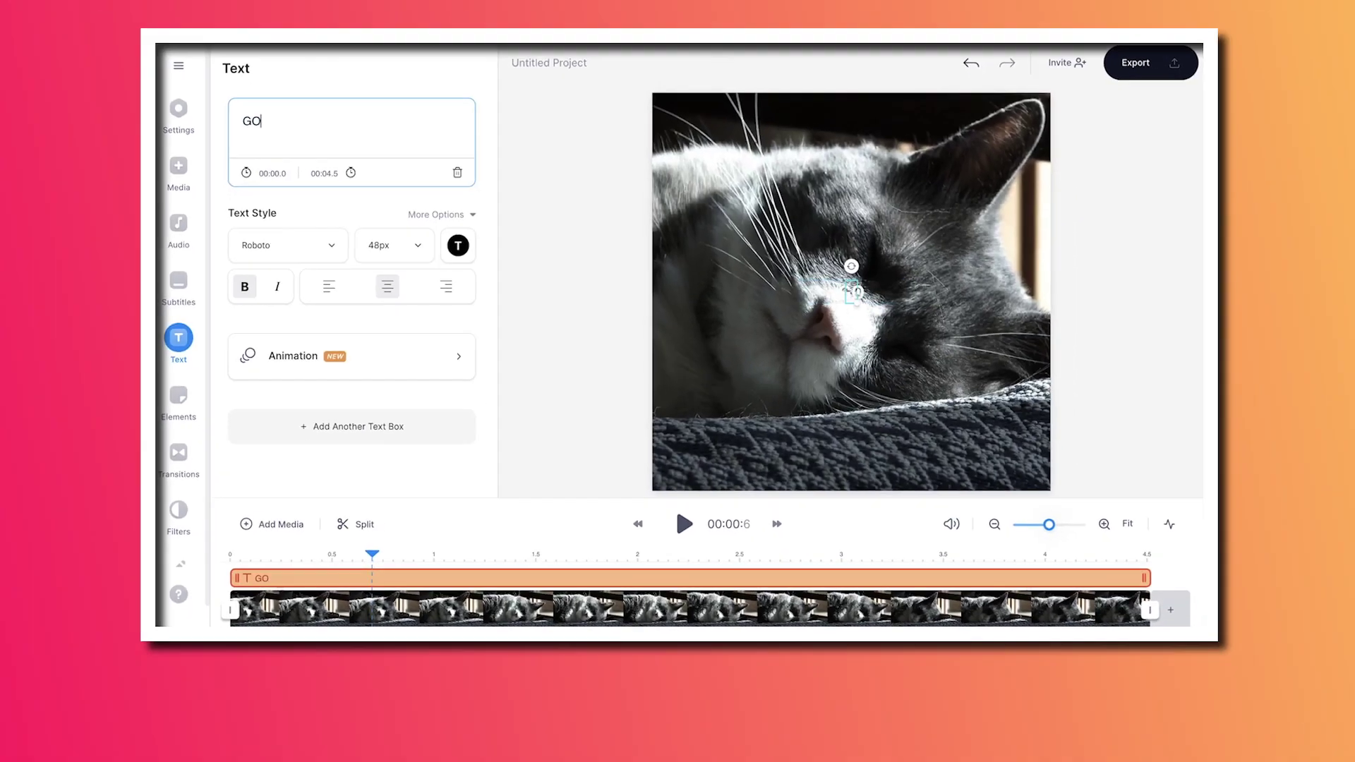
text(OD NIGHT)
Give the GOOD NIGHT caption the Bad Script font and a new colour.
click(300, 244)
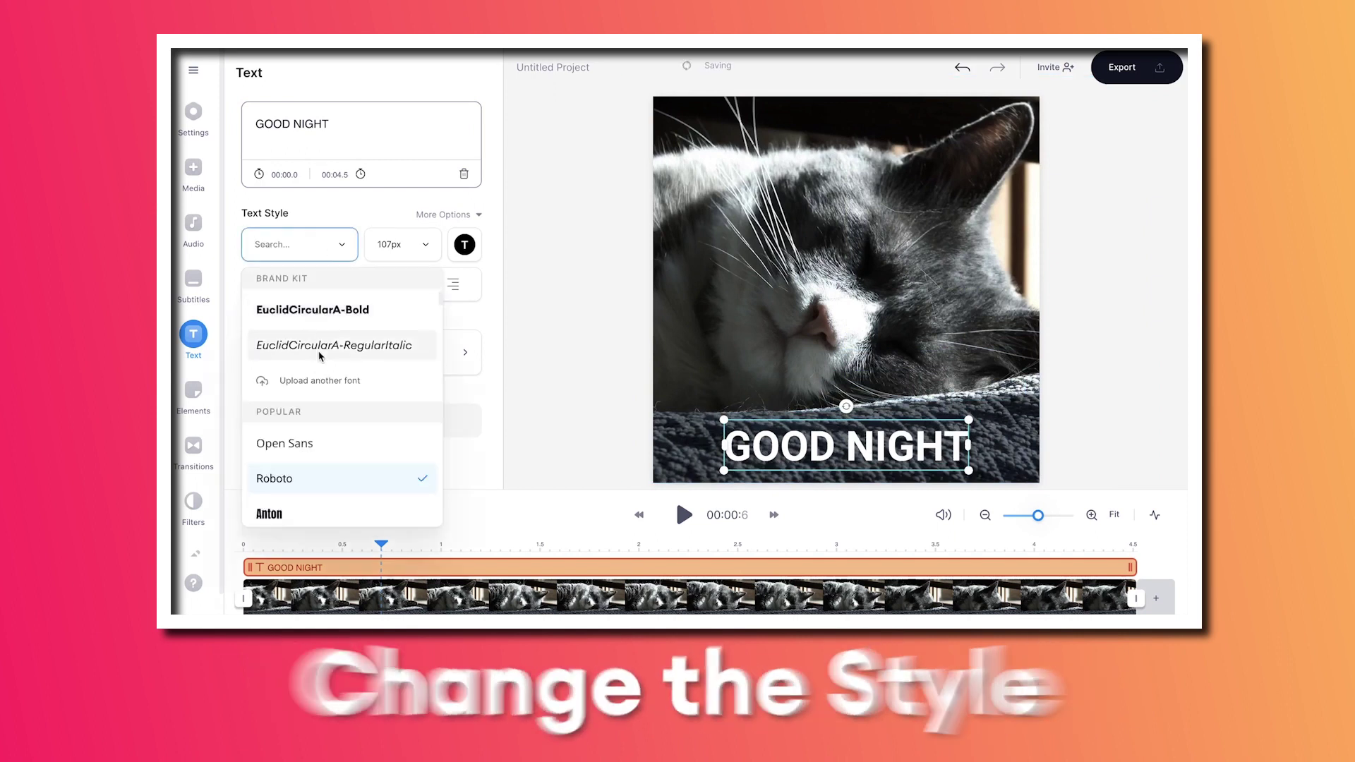
scroll(317, 381, down, 5)
click(295, 436)
click(778, 403)
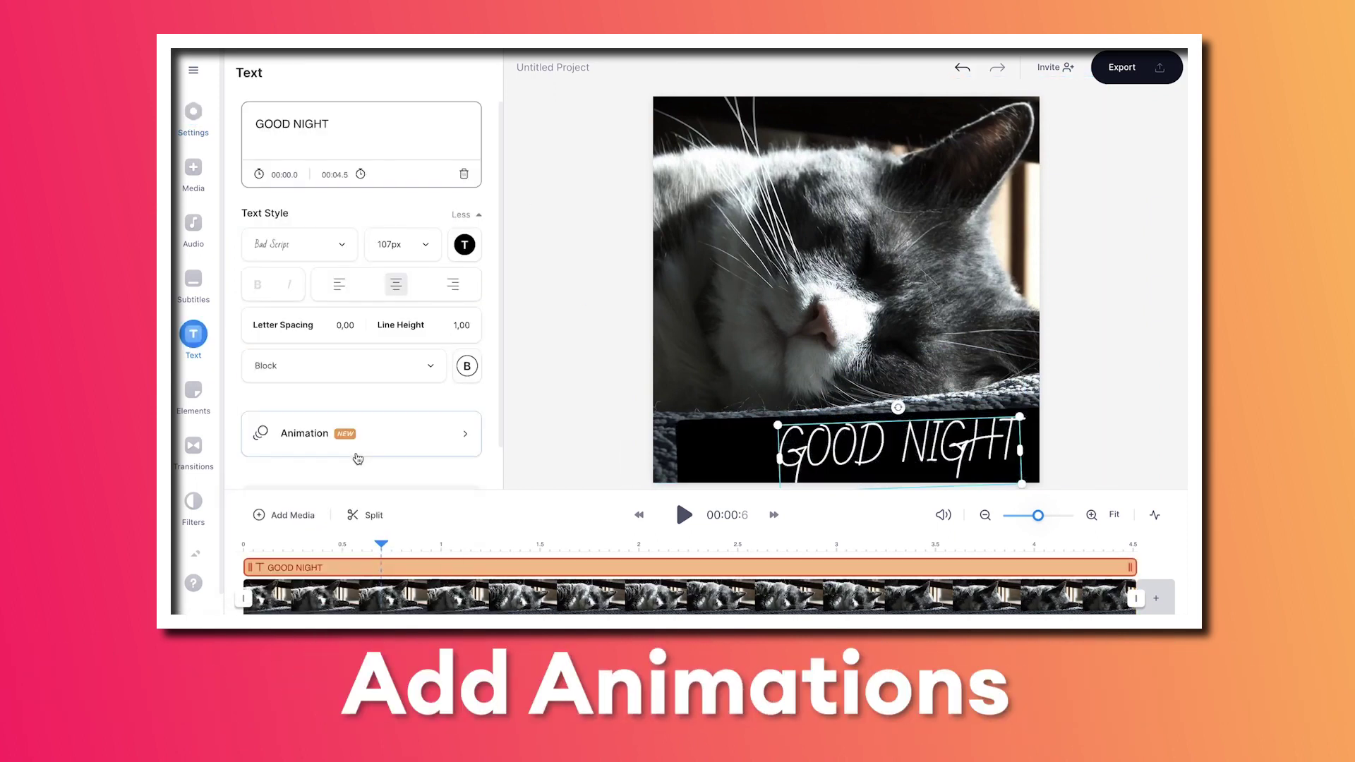
click(465, 369)
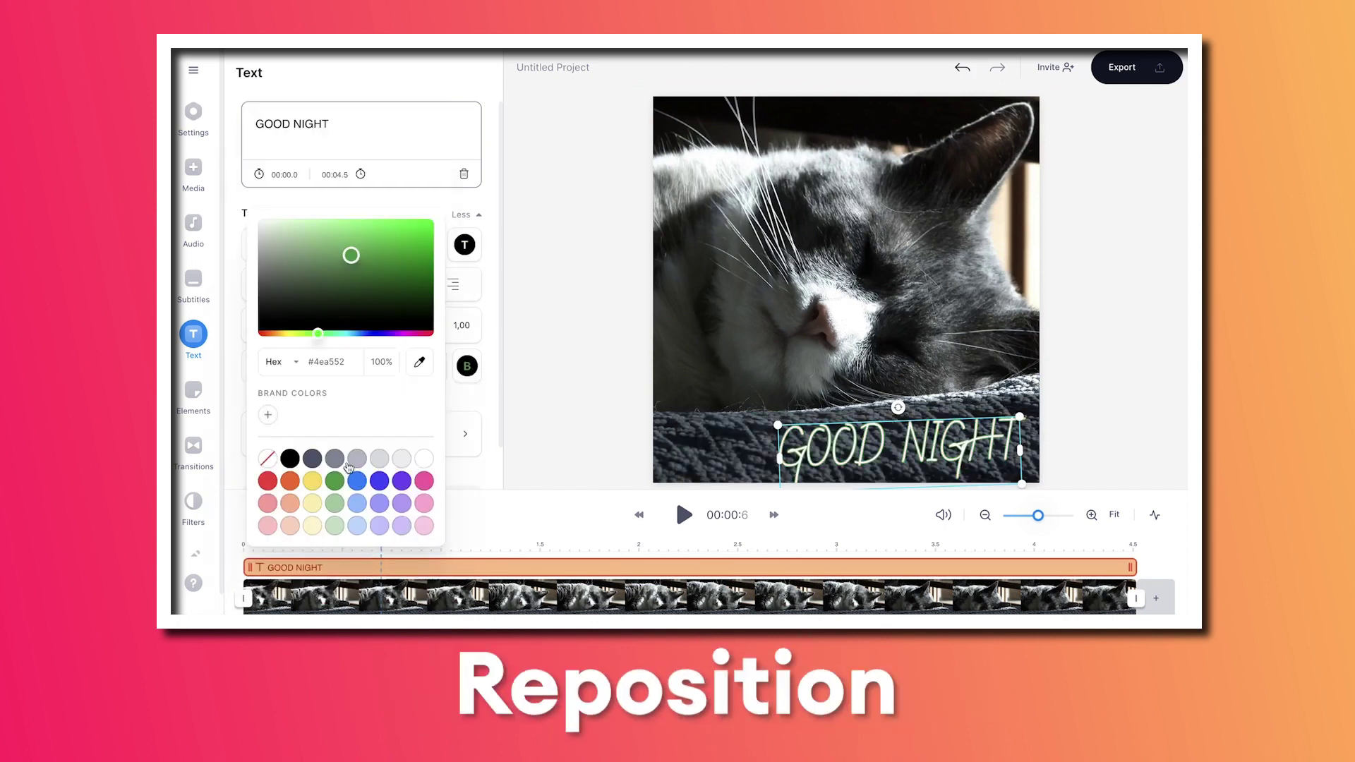
click(267, 481)
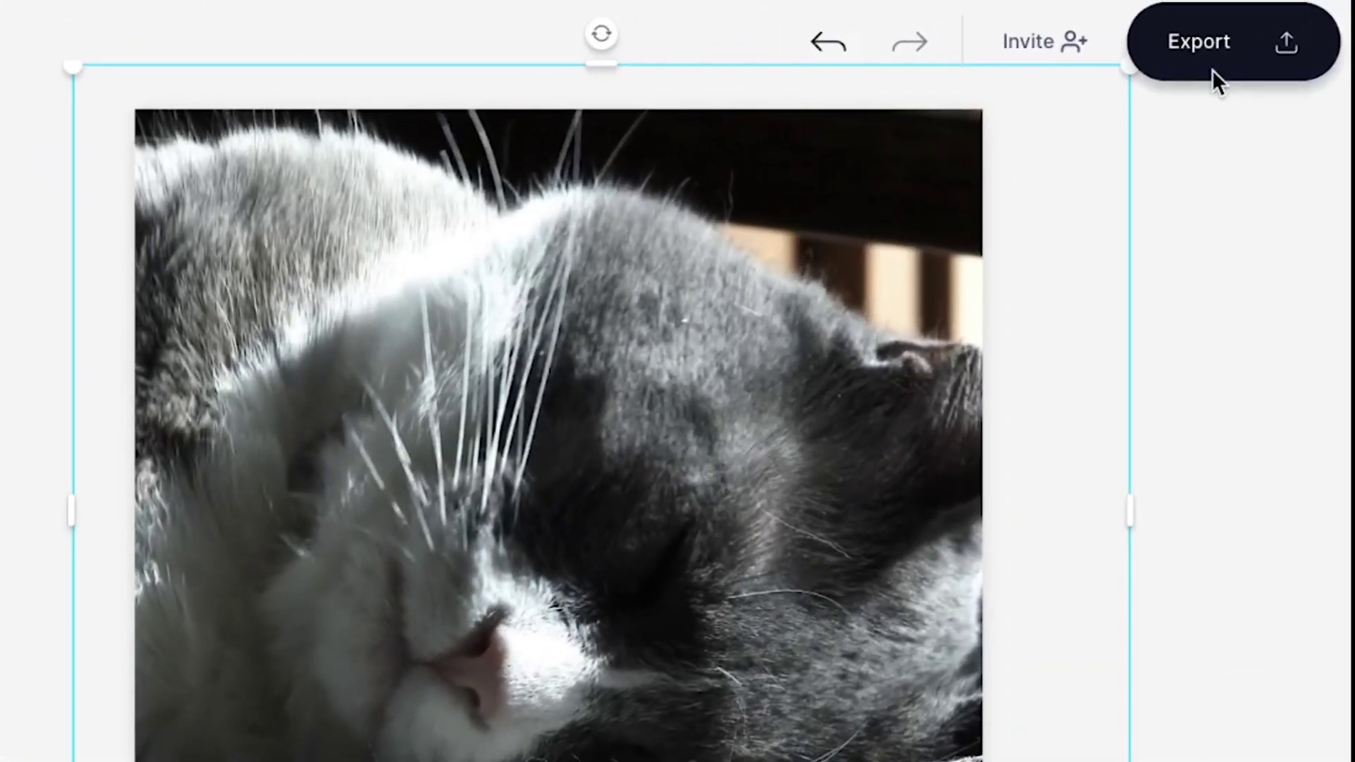
Export the GOOD NIGHT cat video in HD and show its download formats.
click(1270, 32)
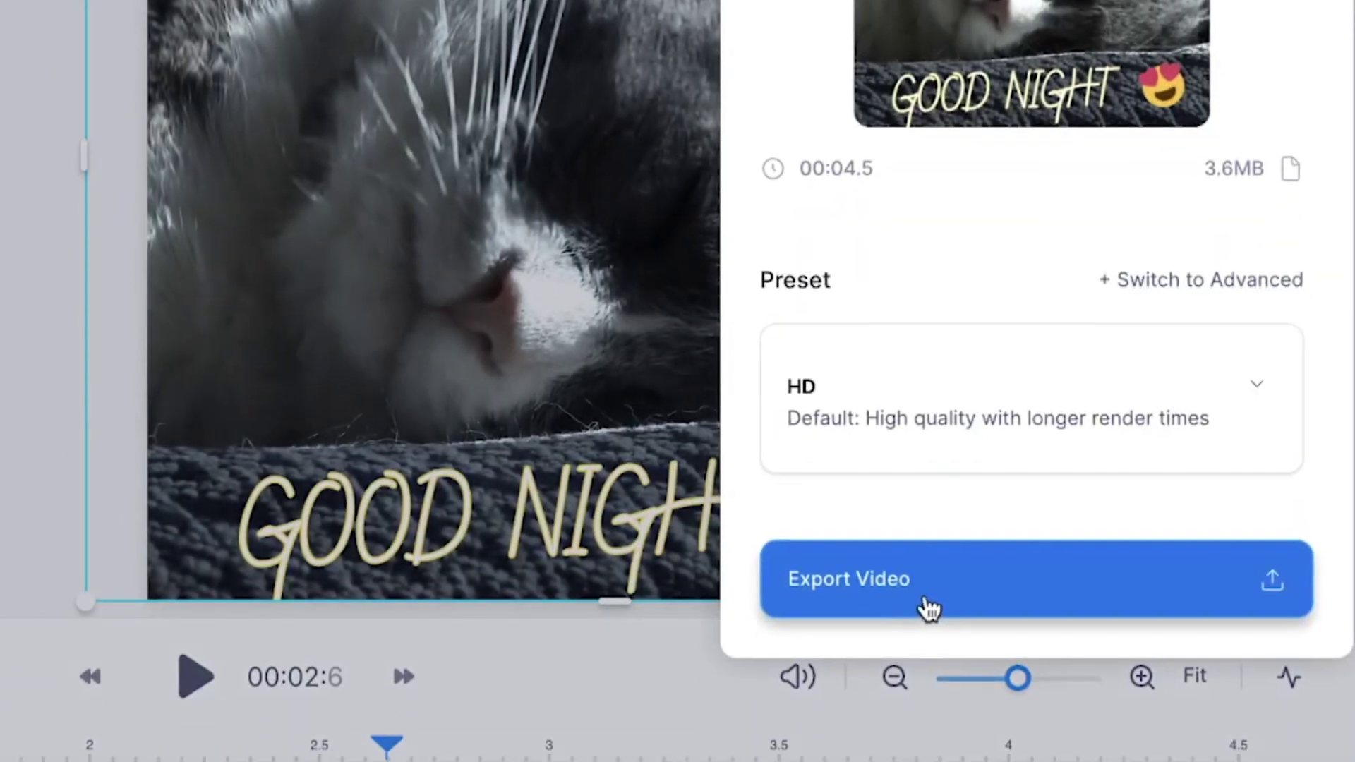
click(927, 606)
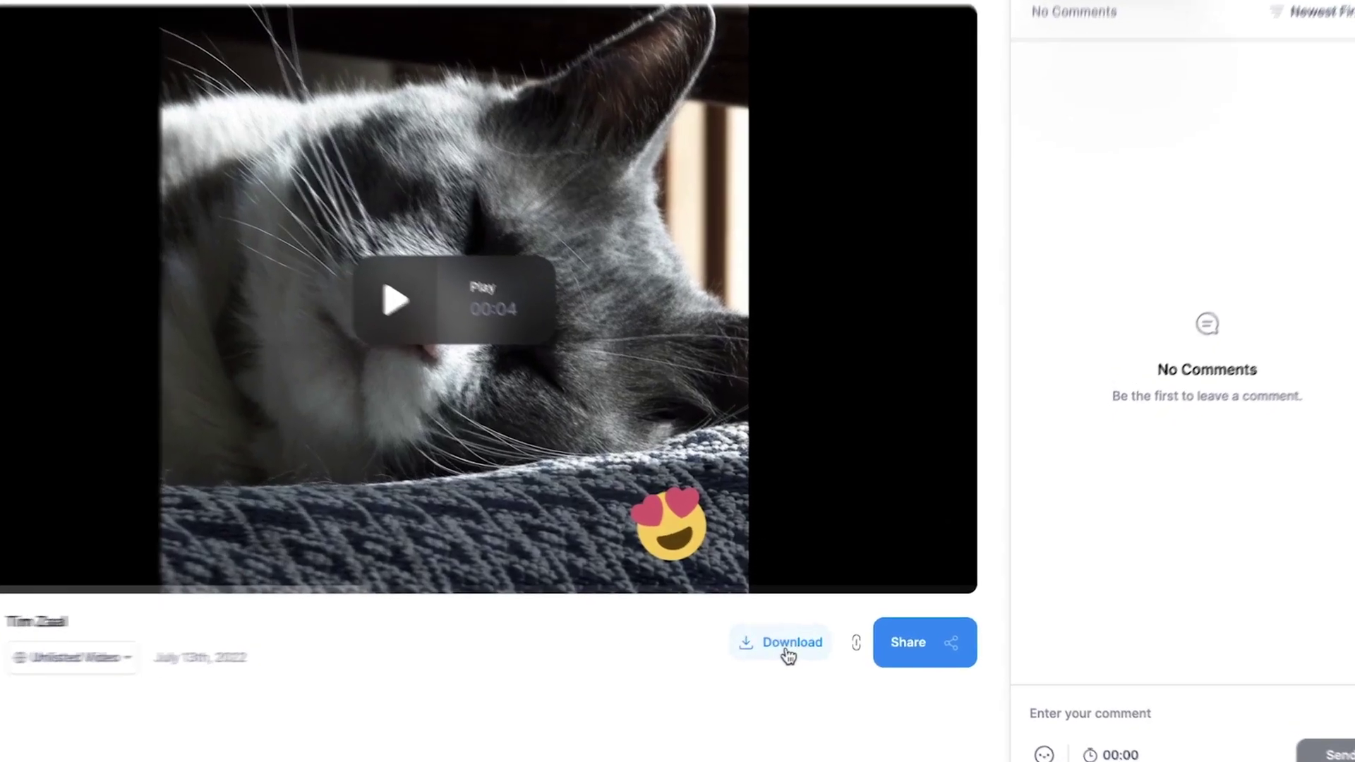
click(769, 631)
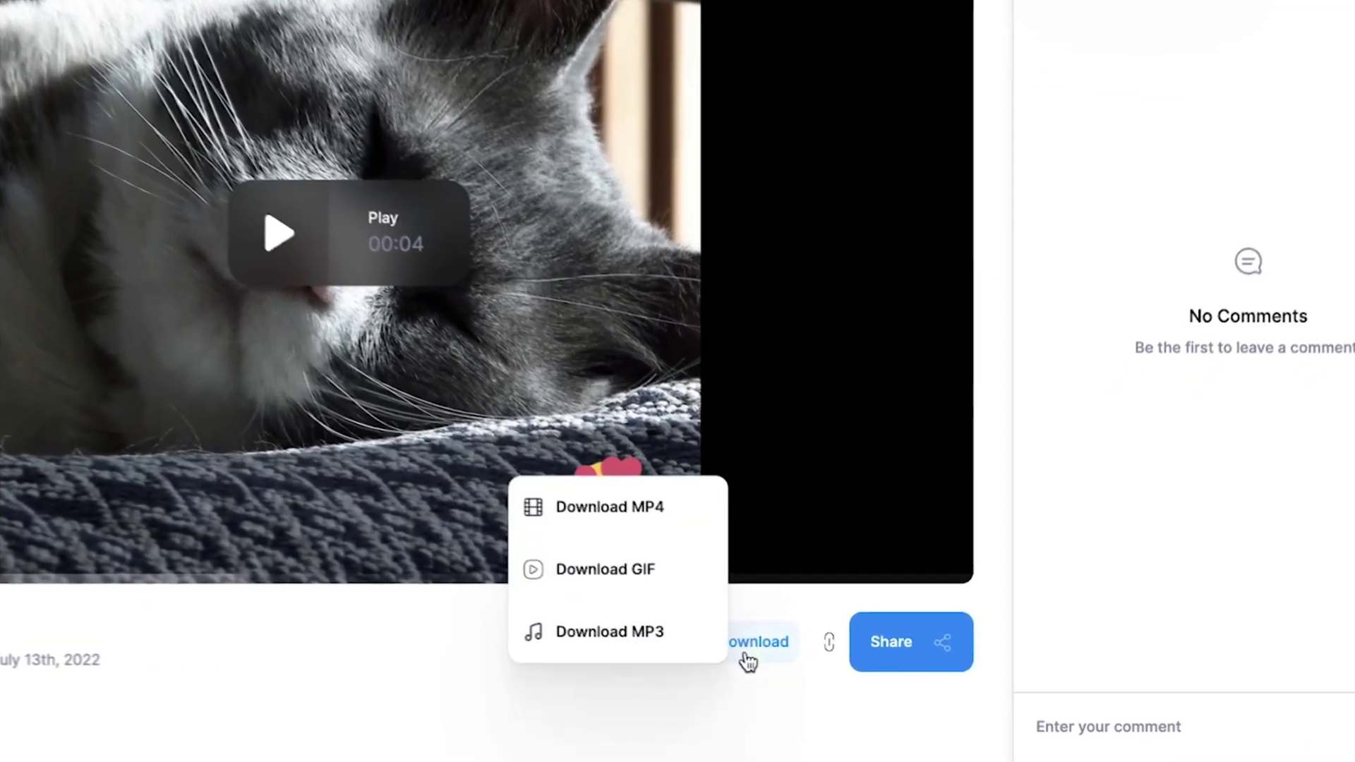